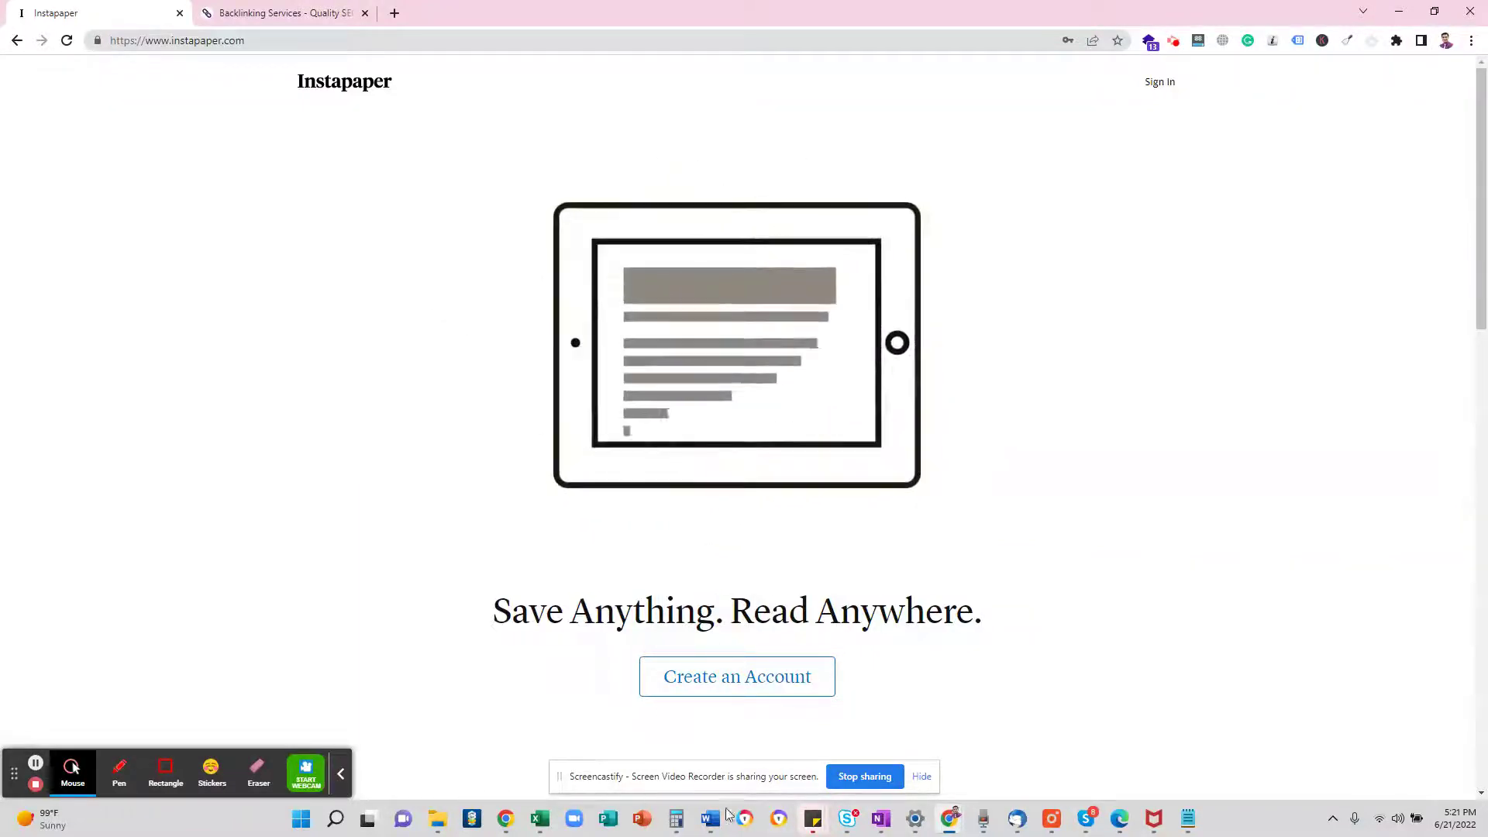
- Dismiss the sign-up form and sign in to Instapaper with the autofilled credentials
{"action": "left_click", "coordinate": [764, 679]}
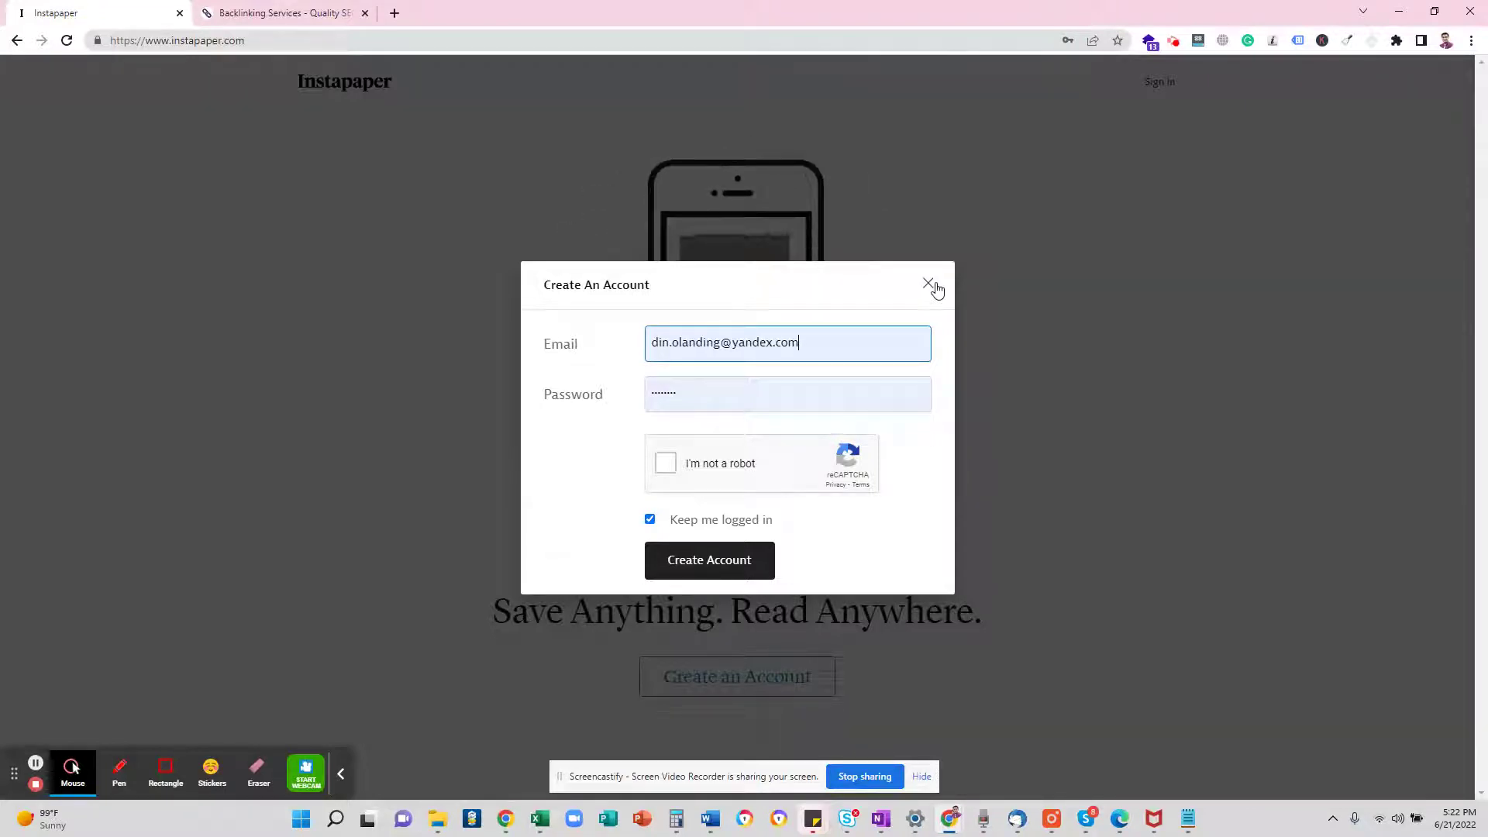
{"action": "left_click", "coordinate": [934, 285]}
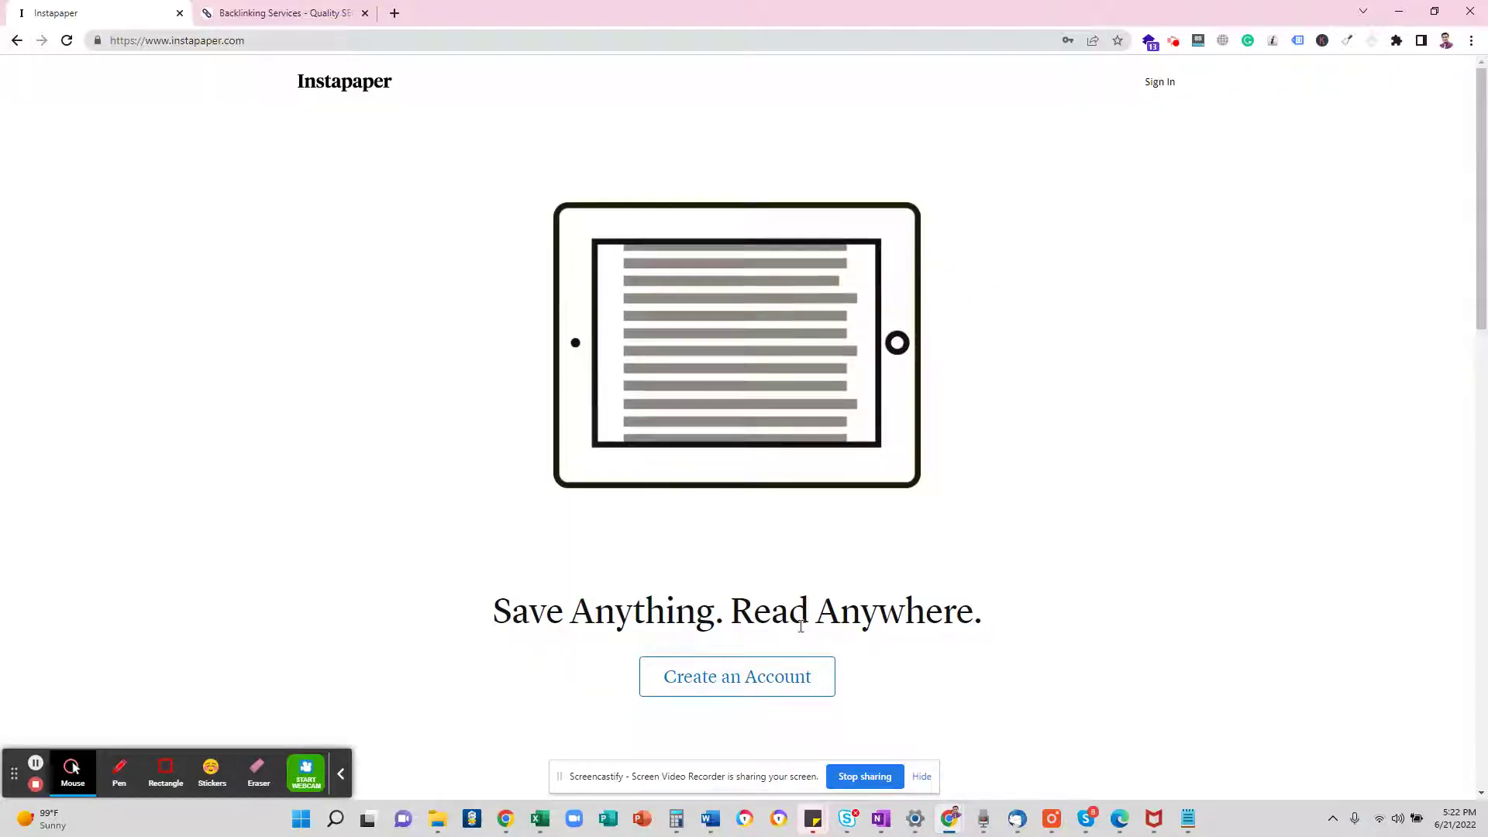
{"action": "left_click", "coordinate": [1159, 82]}
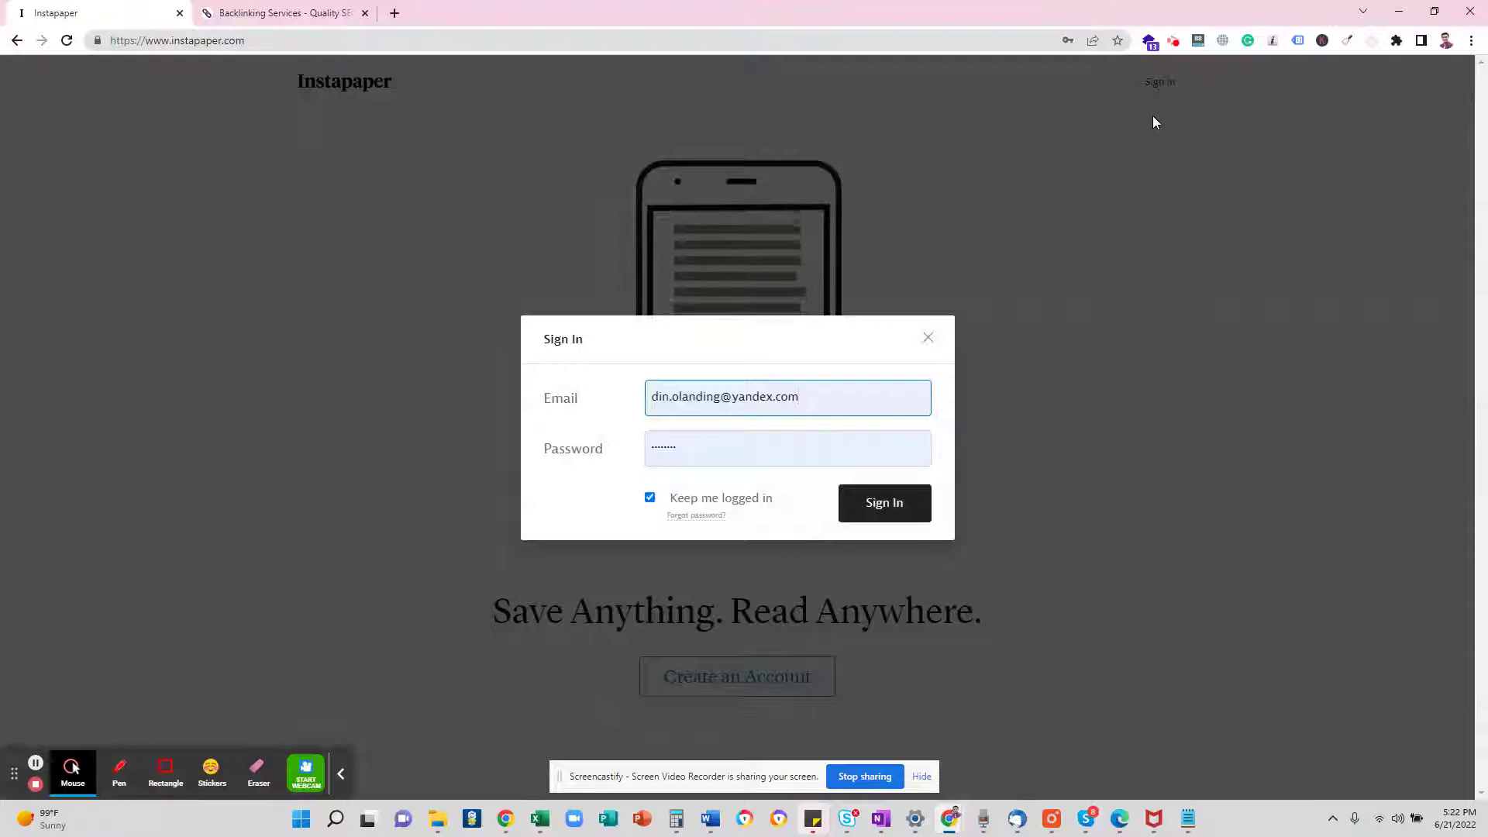
{"action": "left_click", "coordinate": [870, 512]}
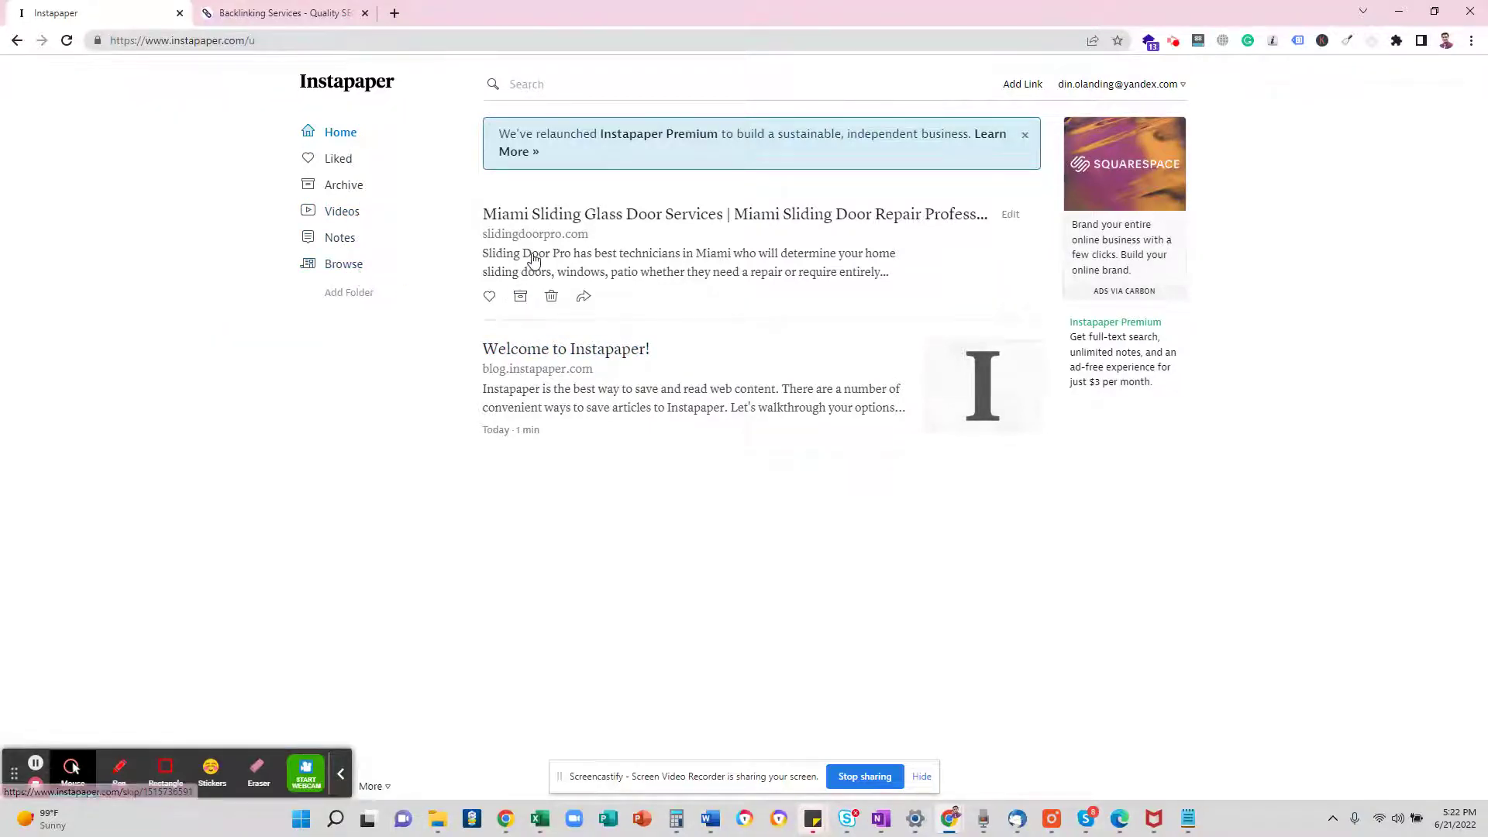
- Bring up the Backlinkerr projects list showing the DUI Lawyers in Miami project
{"action": "left_click", "coordinate": [280, 15]}
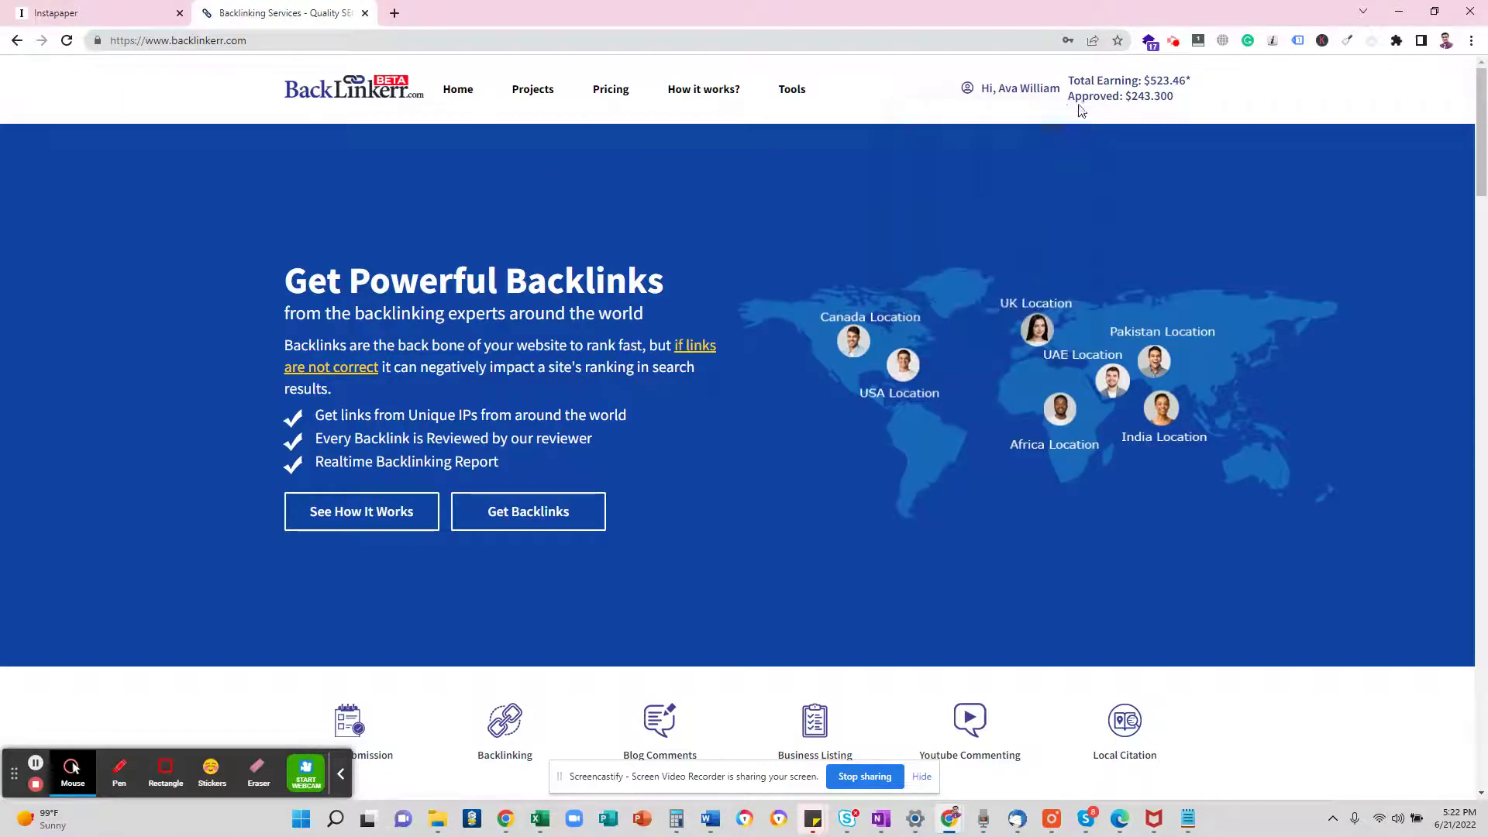
{"action": "mouse_move", "coordinate": [1012, 94]}
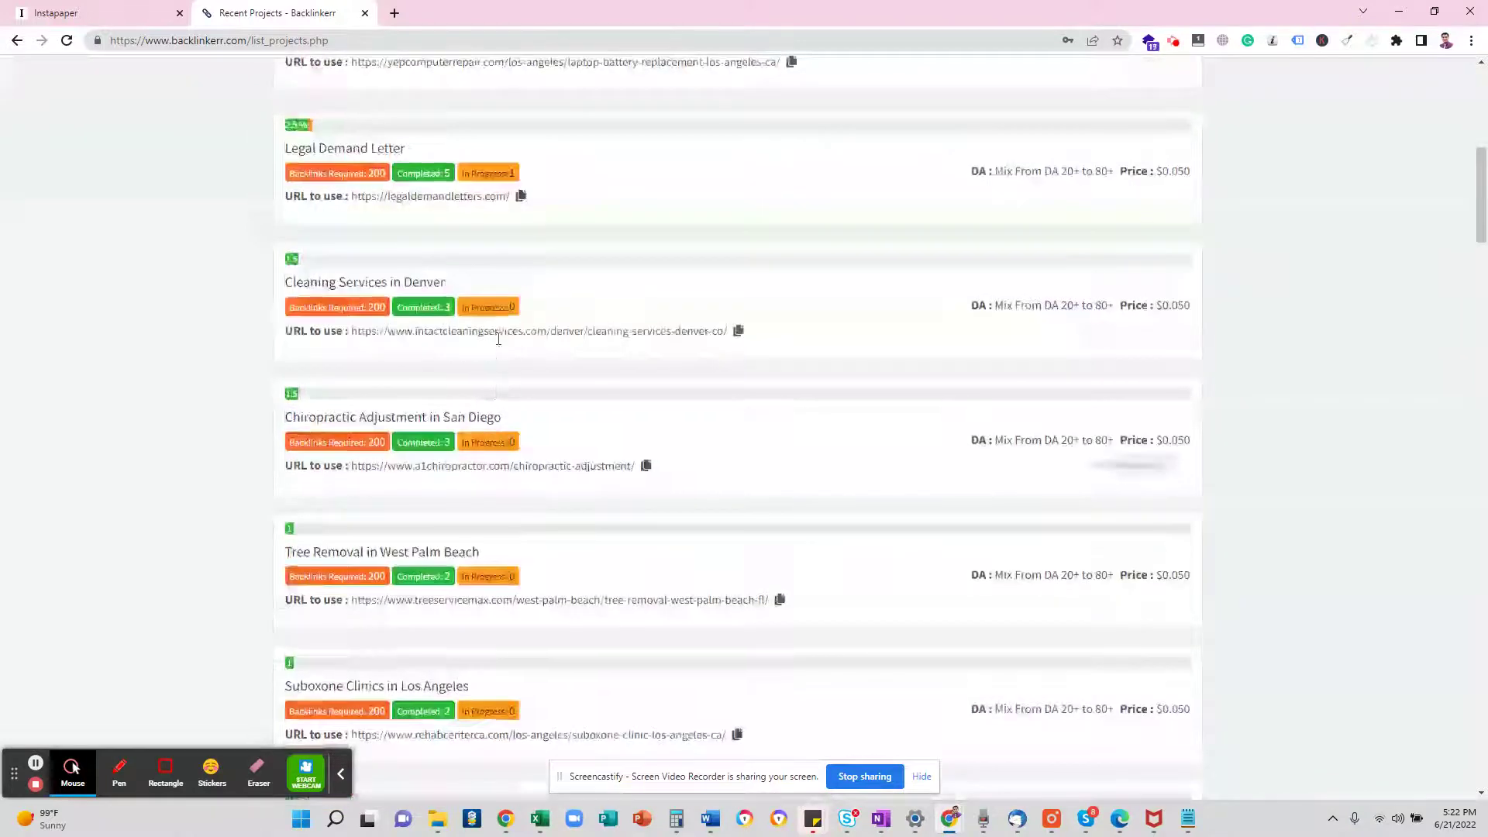
{"action": "scroll", "coordinate": [496, 333], "scroll_direction": "up", "scroll_amount": 6}
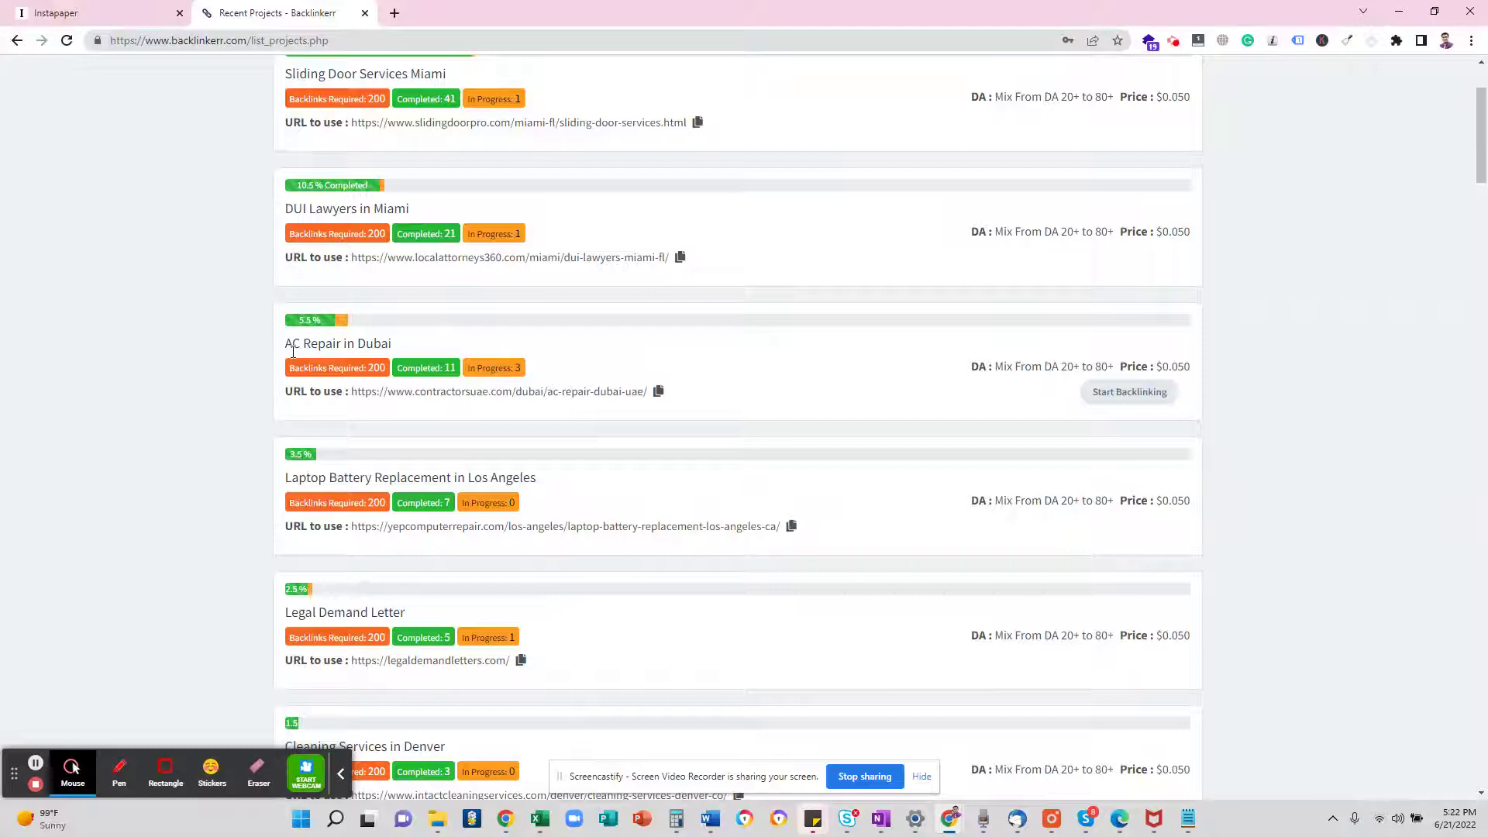
{"action": "scroll", "coordinate": [293, 353], "scroll_direction": "up", "scroll_amount": 2}
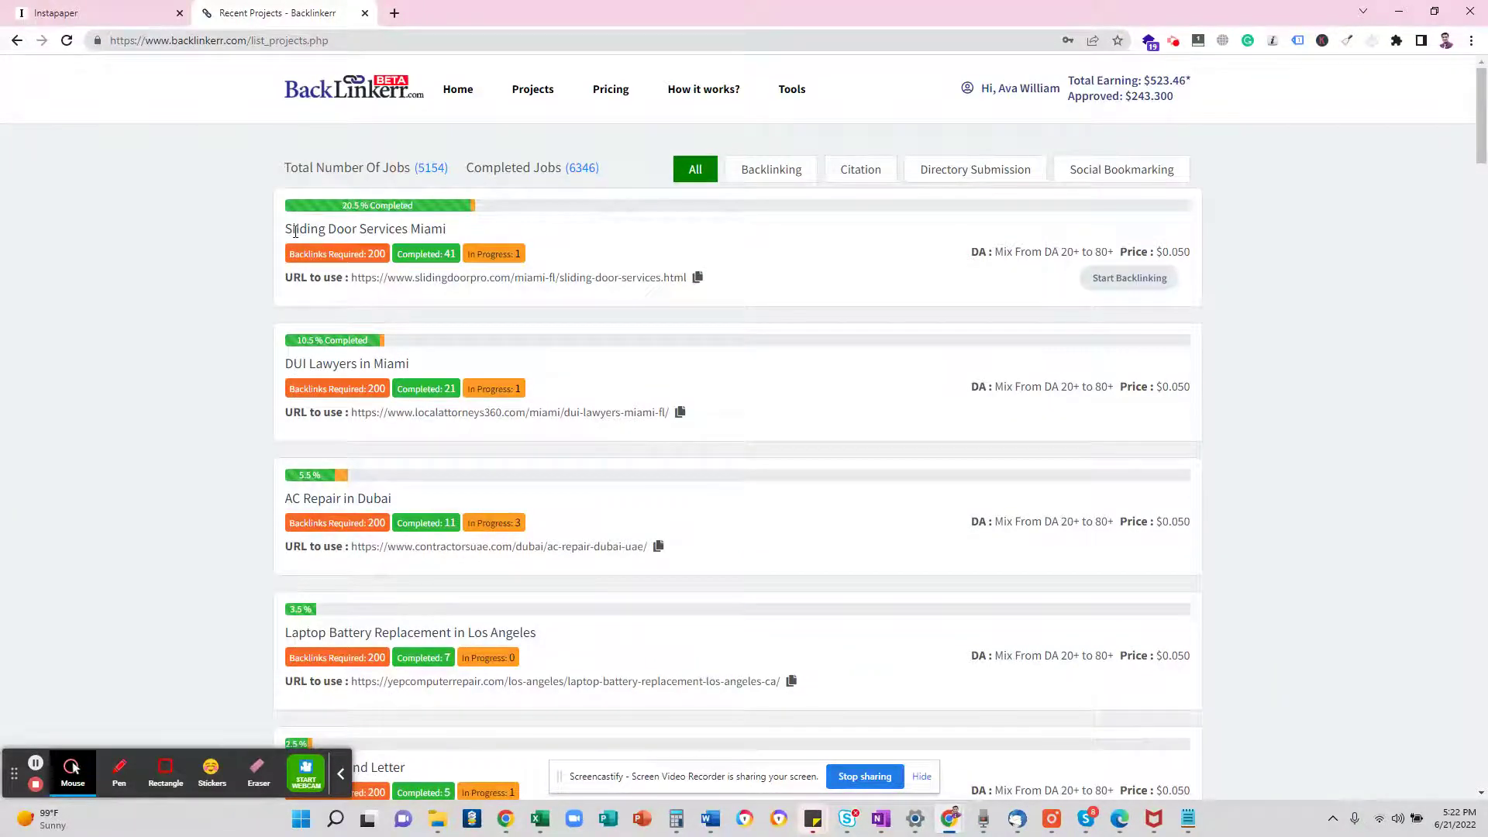
{"action": "left_click_drag", "start_coordinate": [284, 365], "coordinate": [376, 368]}
{"action": "left_click", "coordinate": [388, 369]}
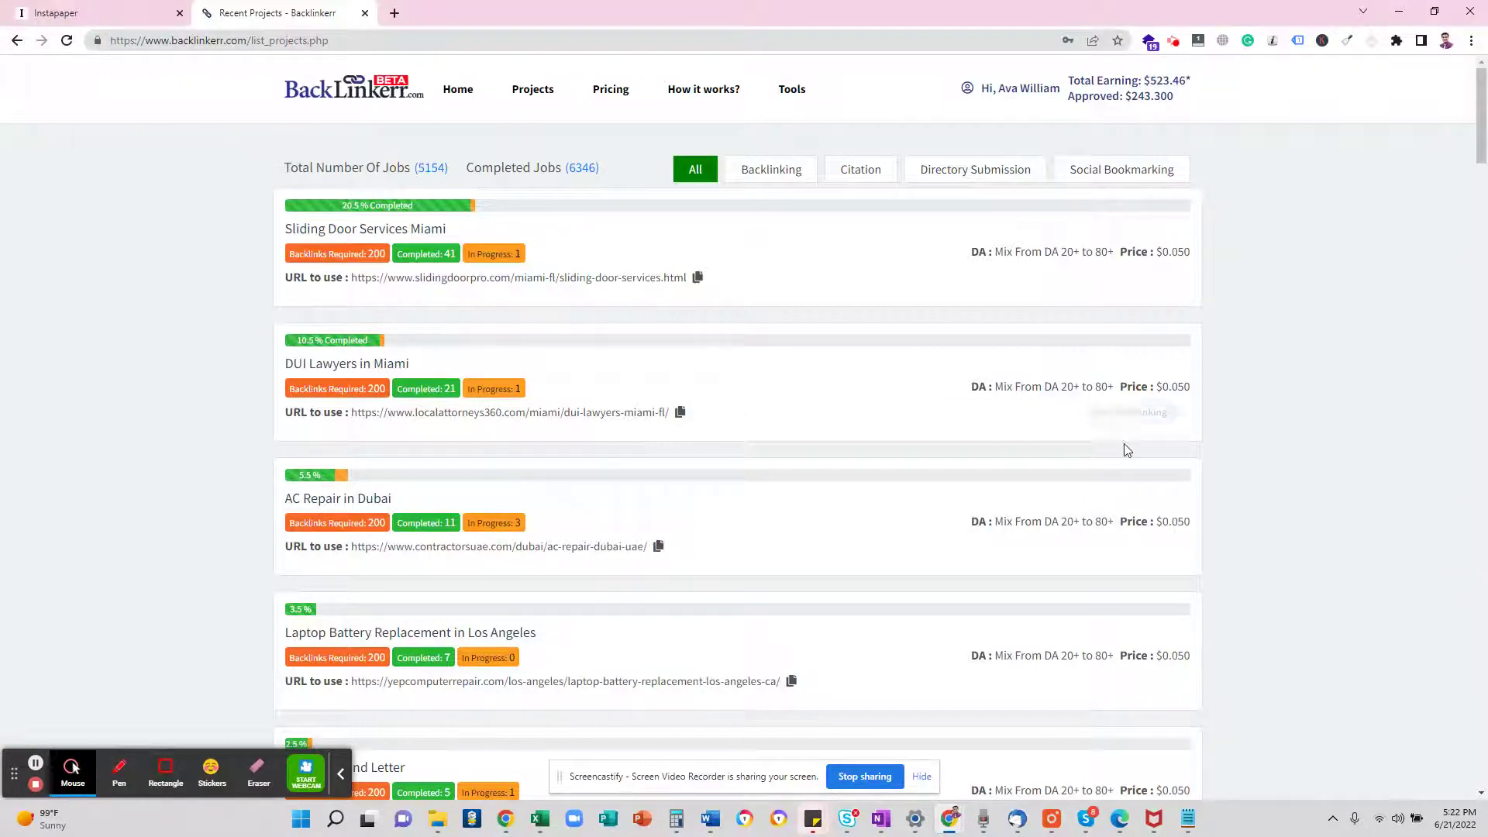
- Start backlinking on DUI Lawyers in Miami and copy its target URL
{"action": "left_click", "coordinate": [1119, 415]}
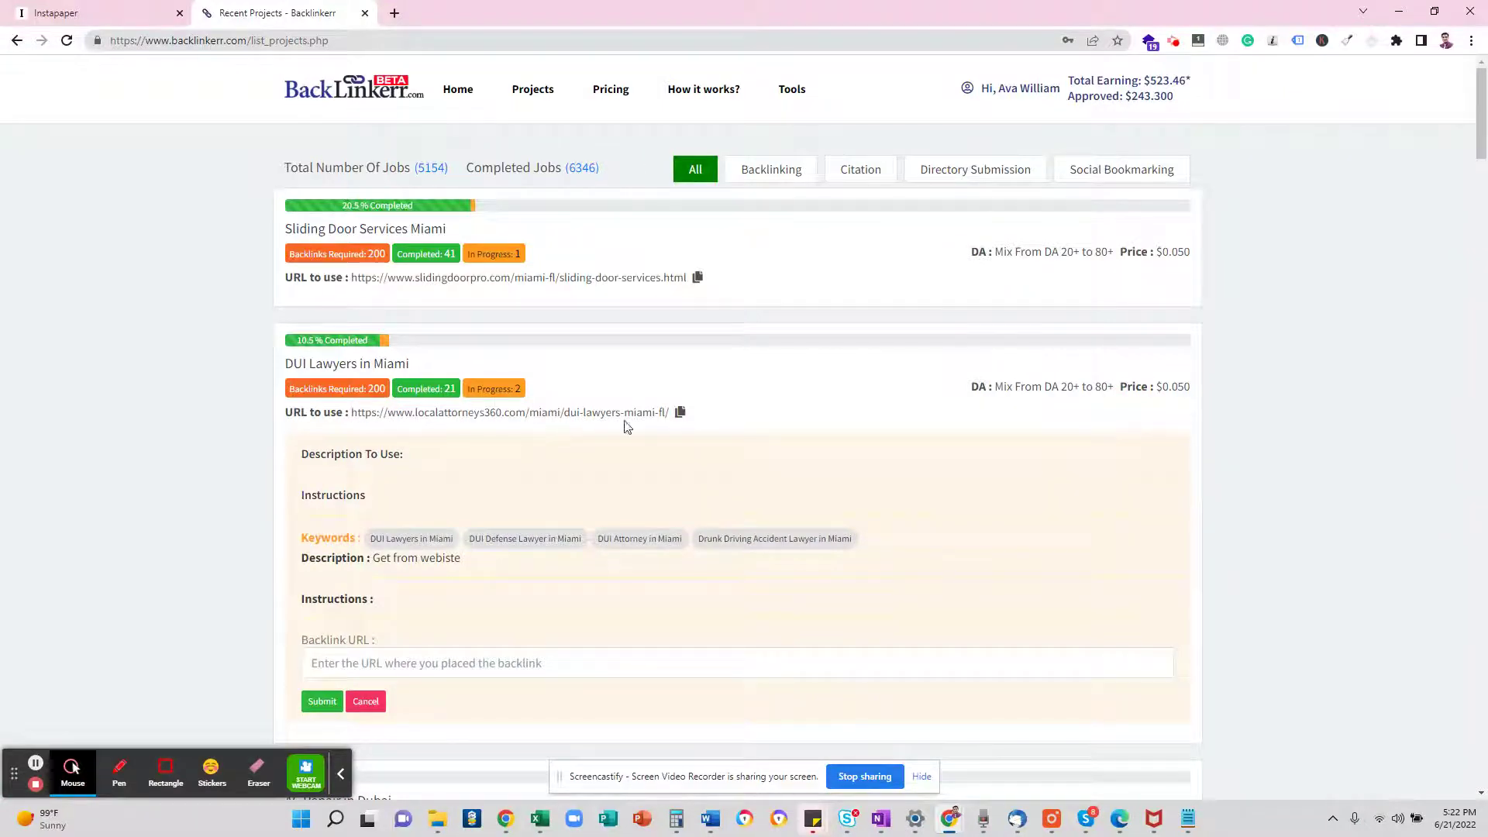
{"action": "left_click", "coordinate": [680, 414]}
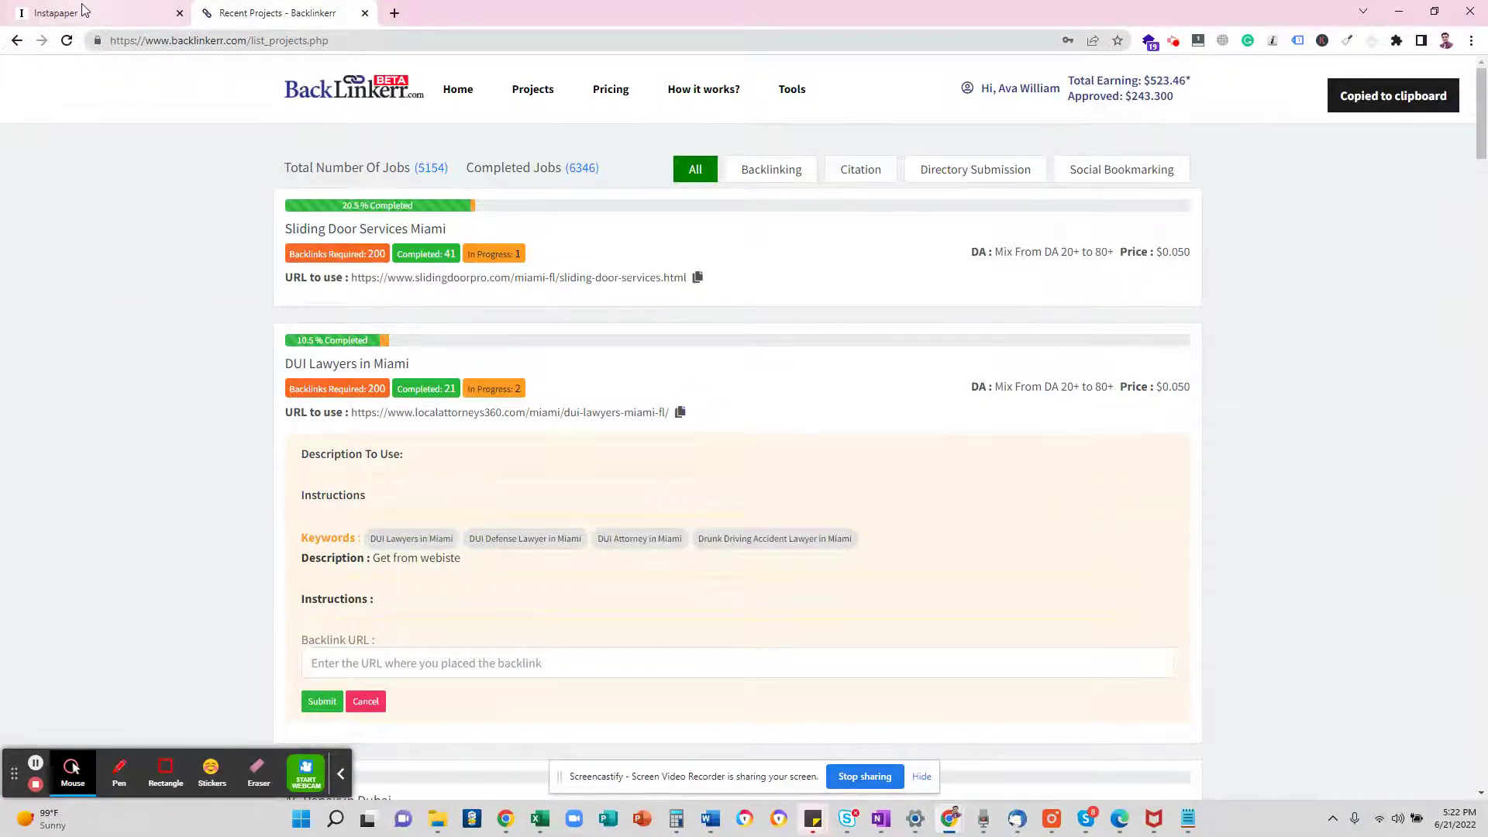
{"action": "left_click", "coordinate": [104, 13]}
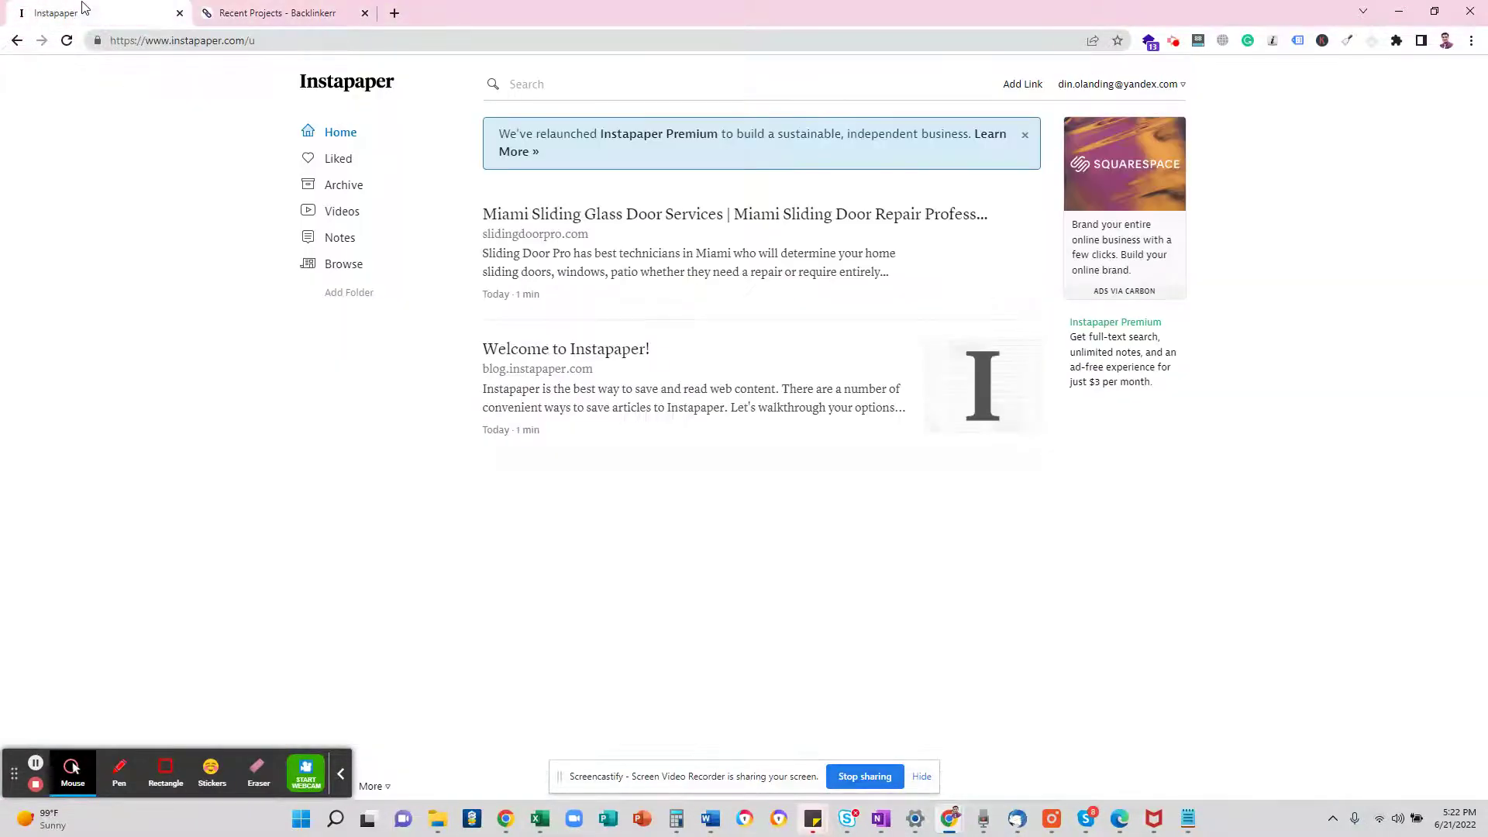
- Add the copied Miami DUI lawyers URL to Instapaper as a new bookmark
{"action": "left_click", "coordinate": [1023, 85]}
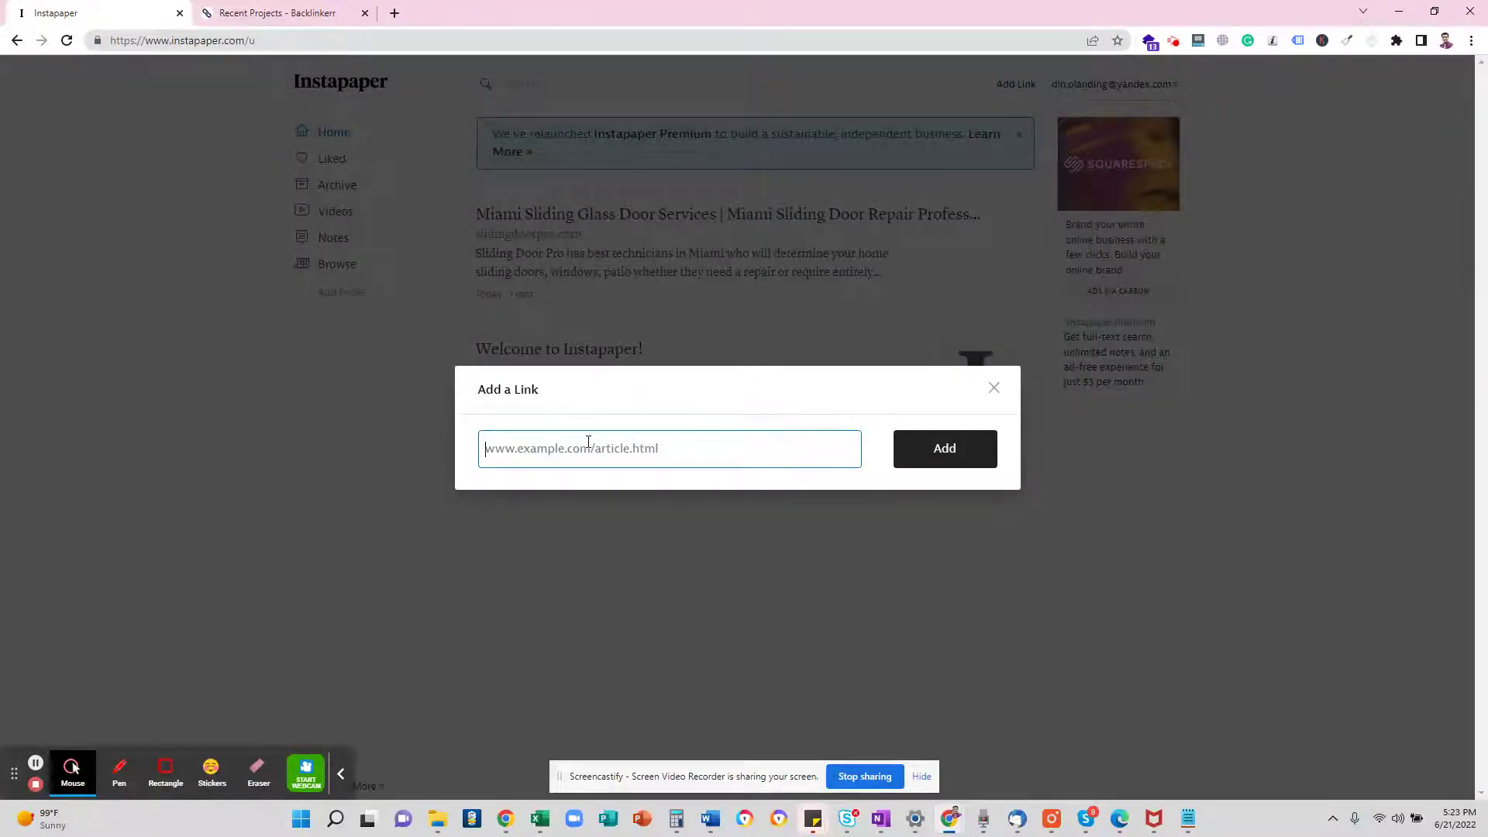
{"action": "key", "text": "ctrl+v"}
{"action": "left_click", "coordinate": [955, 457]}
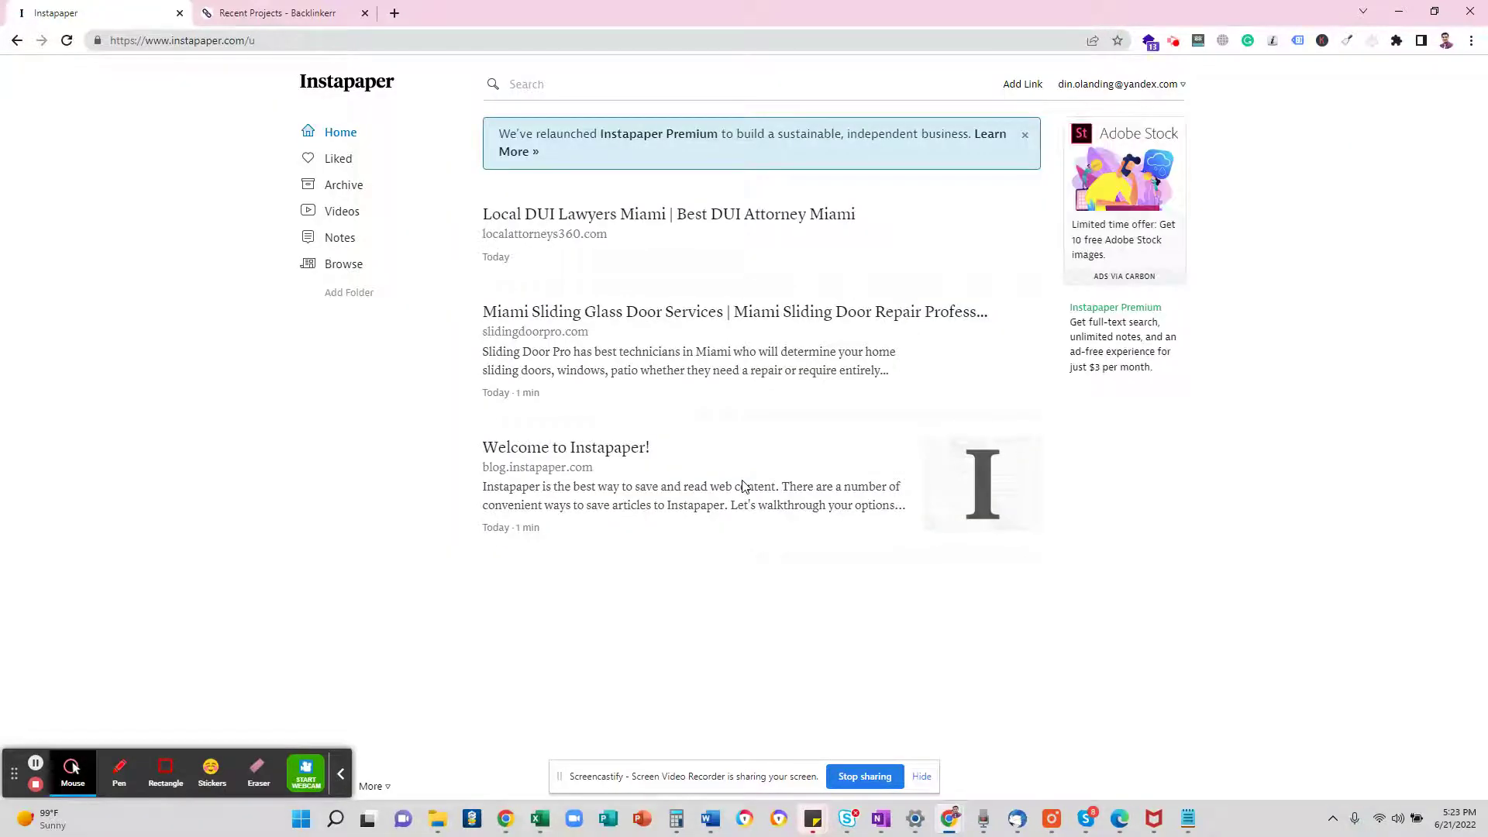
{"action": "mouse_move", "coordinate": [575, 206]}
- Open the DUI bookmark's edit form and select the client DUI page's first paragraph in a new tab
{"action": "left_click", "coordinate": [874, 223]}
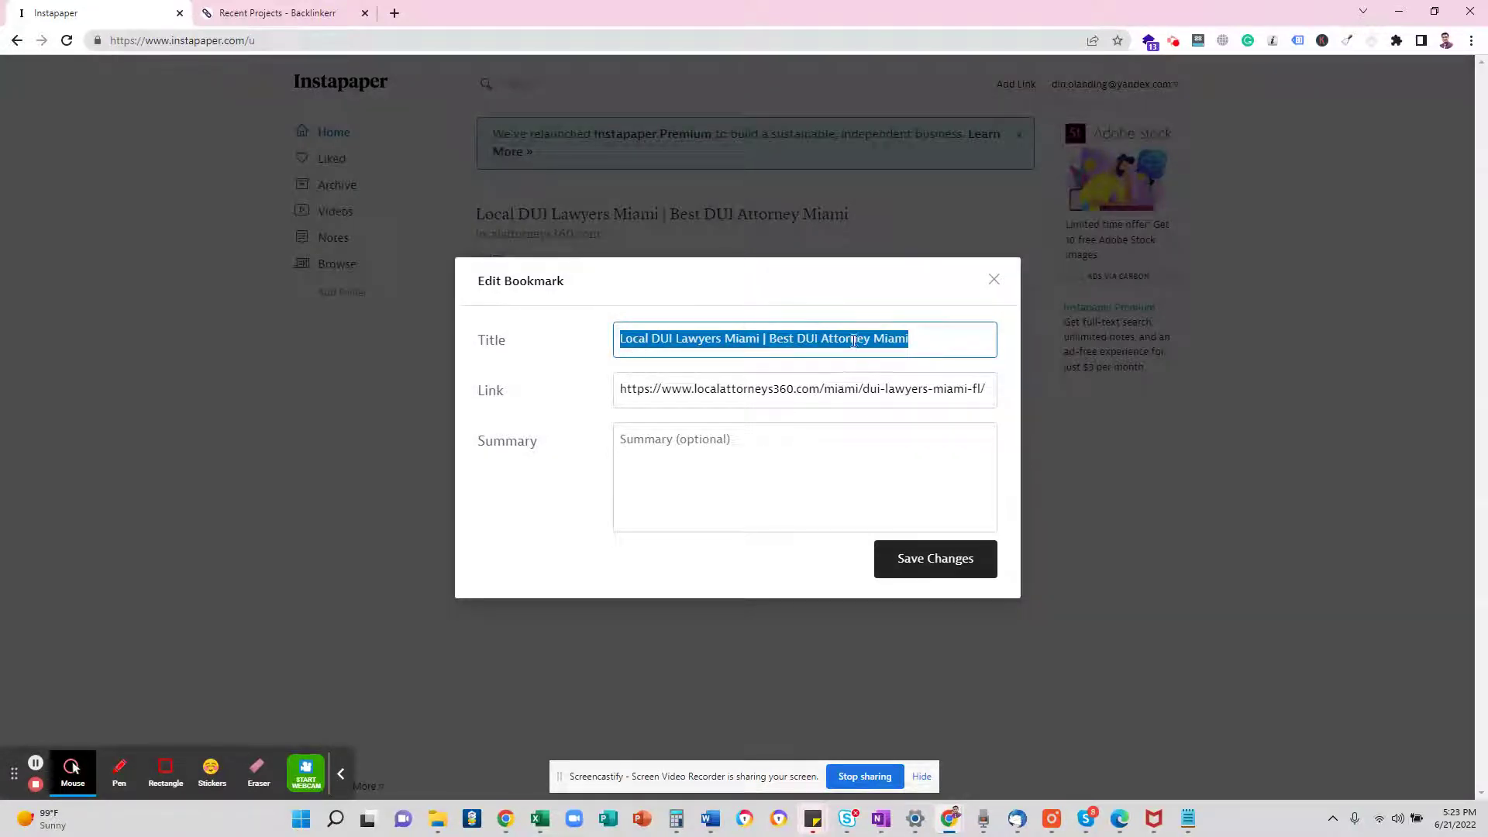
{"action": "left_click", "coordinate": [395, 18]}
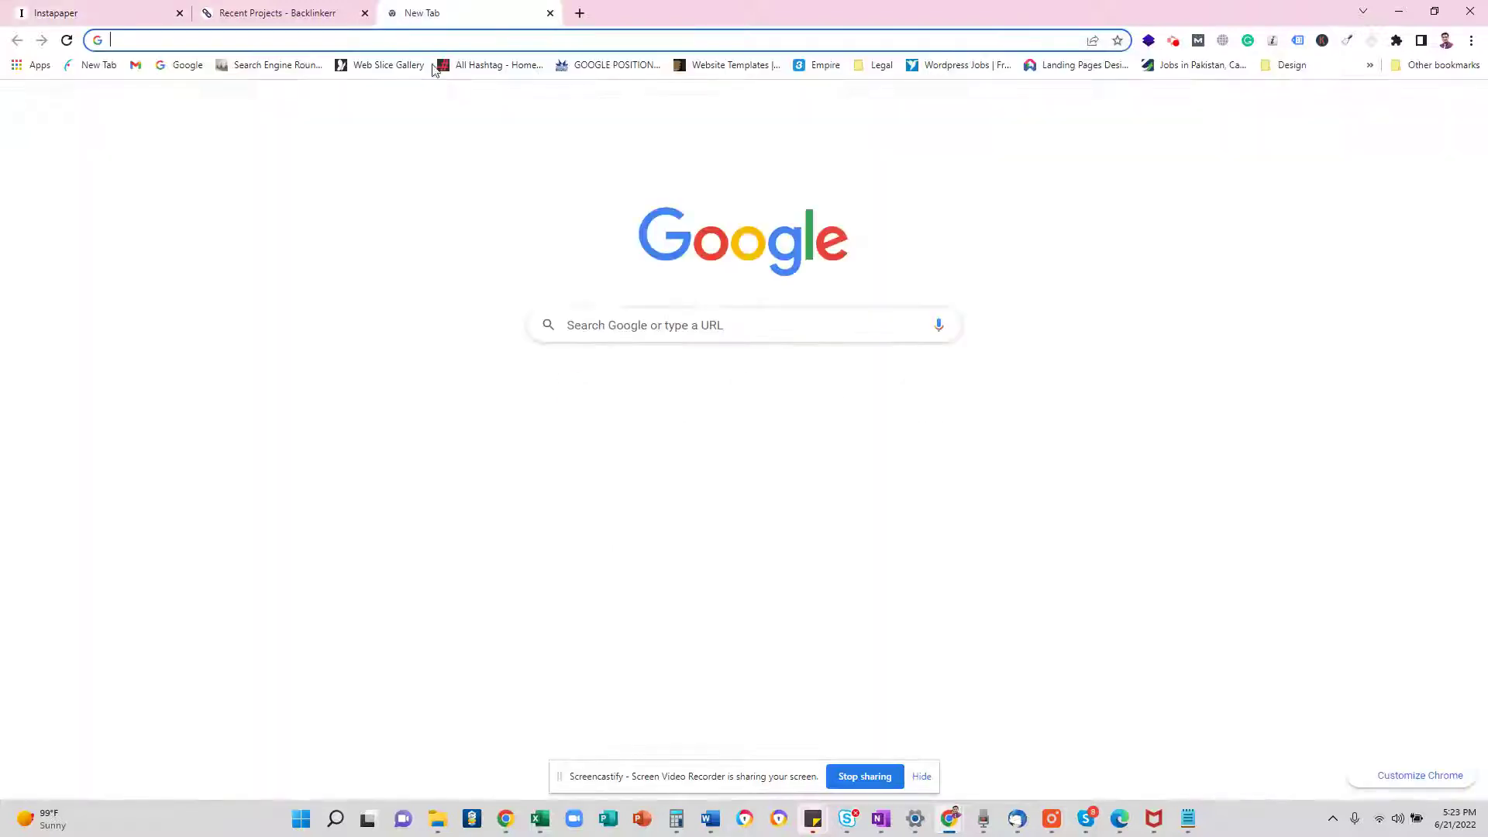
{"action": "key", "text": "ctrl+v"}
{"action": "key", "text": "Return"}
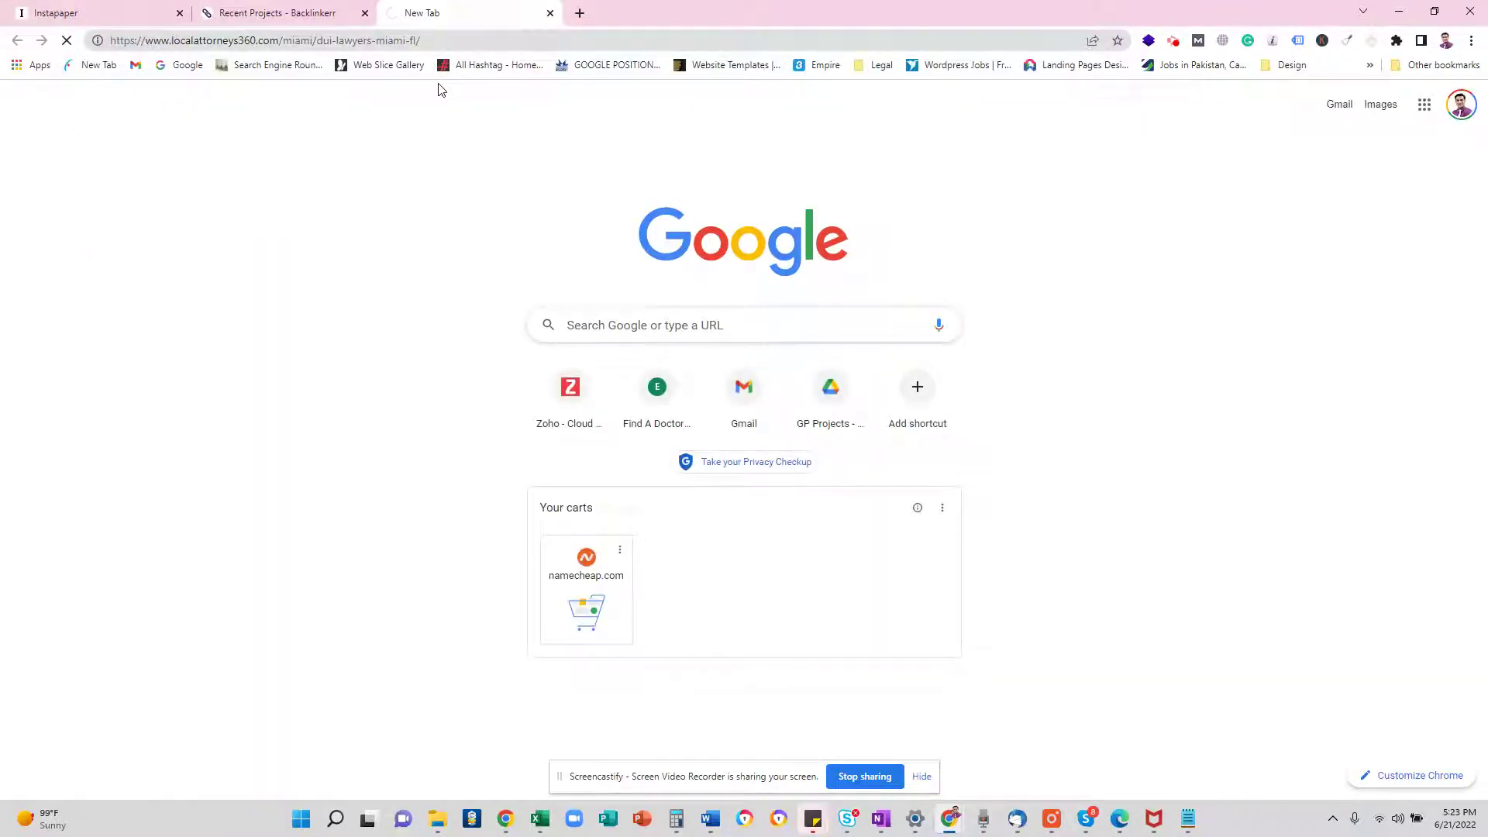
{"action": "scroll", "coordinate": [388, 496], "scroll_direction": "down", "scroll_amount": 3}
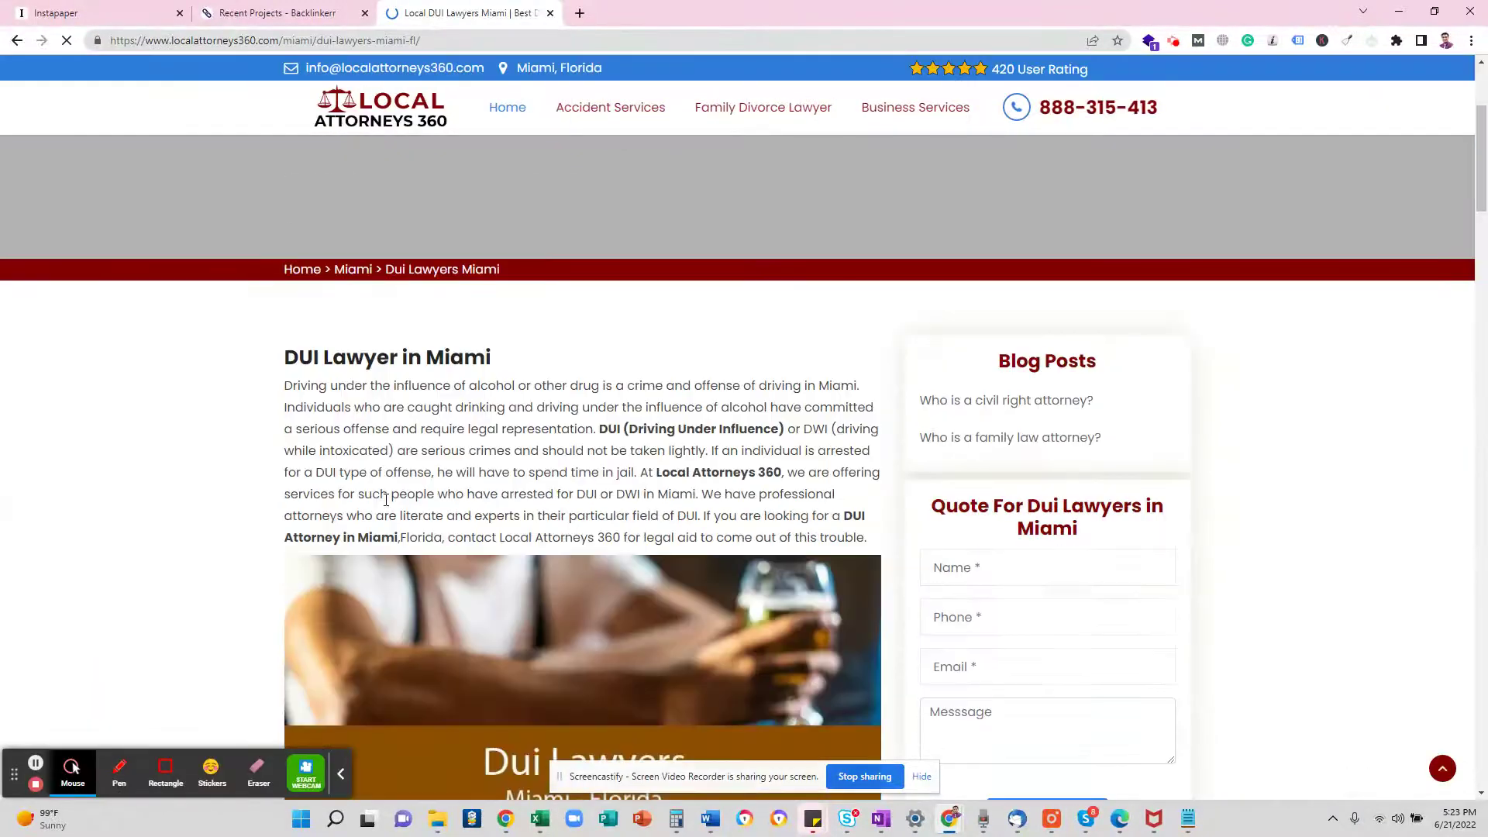
{"action": "triple_click", "coordinate": [338, 396]}
{"action": "key", "text": "ctrl+c"}
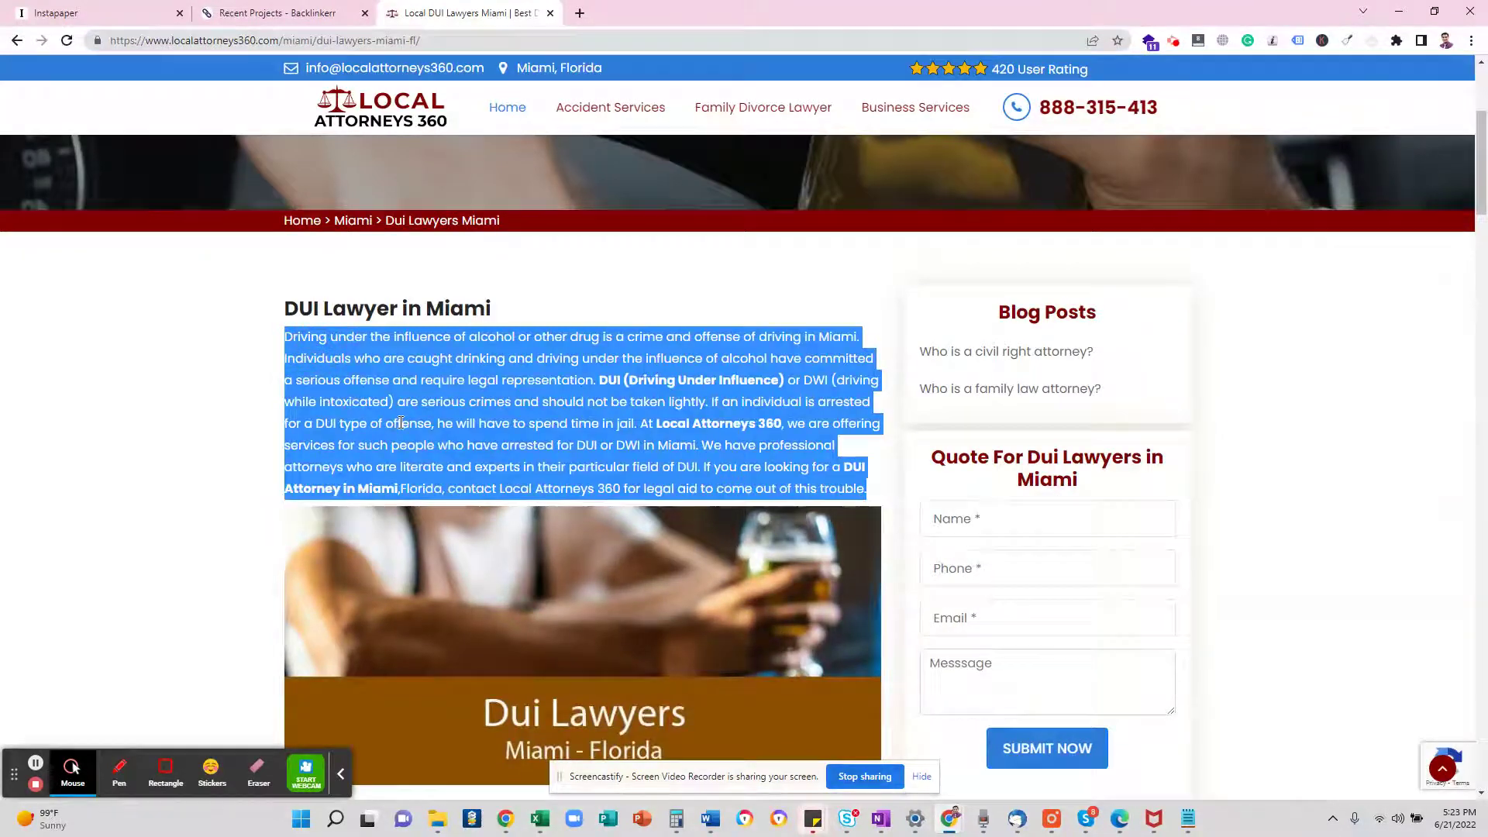
- Paste that paragraph into the bookmark's Summary and save the changes
{"action": "left_click", "coordinate": [99, 19]}
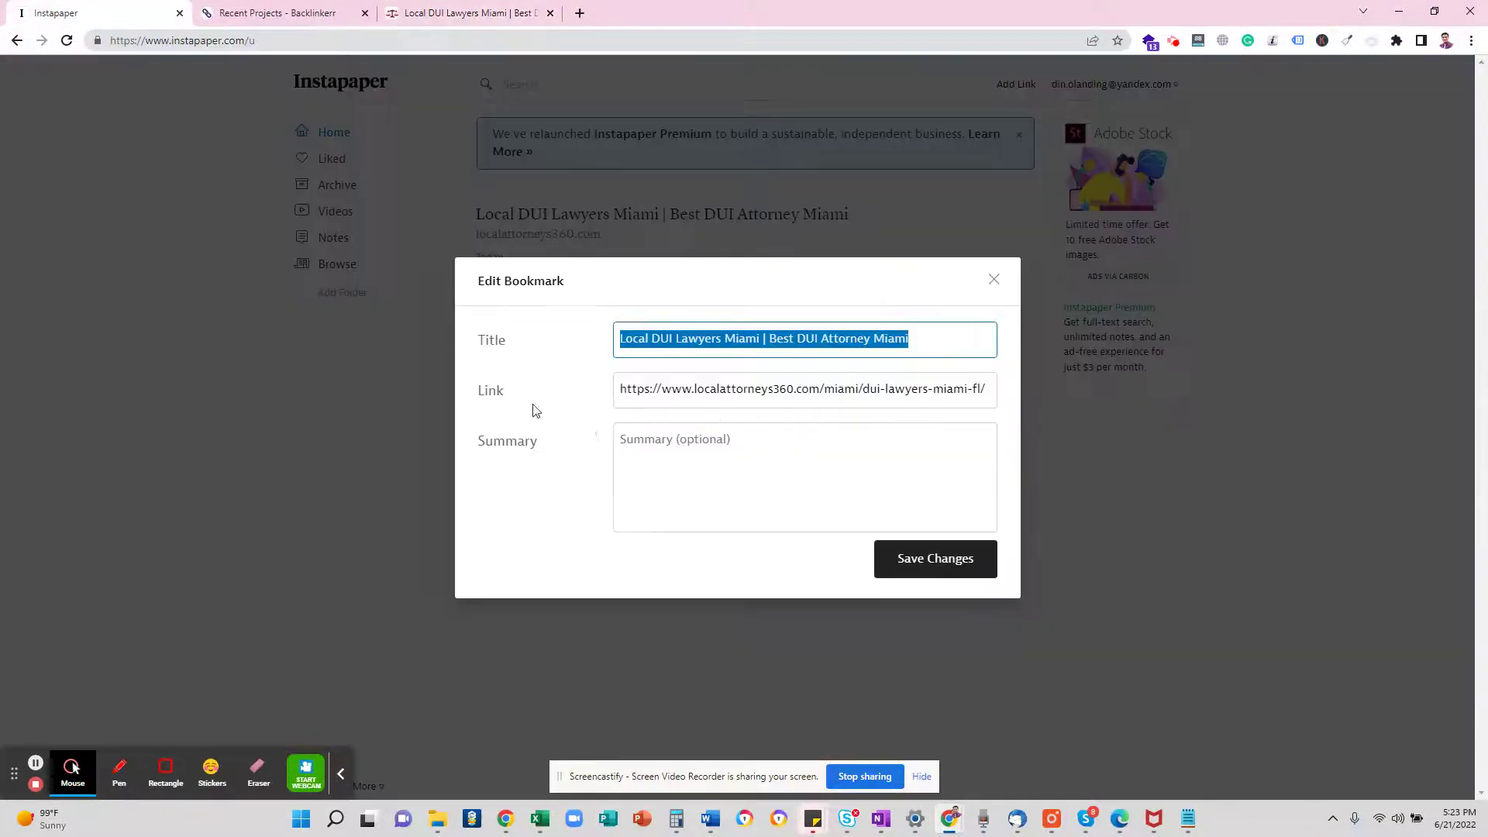
{"action": "left_click", "coordinate": [651, 457]}
{"action": "key", "text": "ctrl+v"}
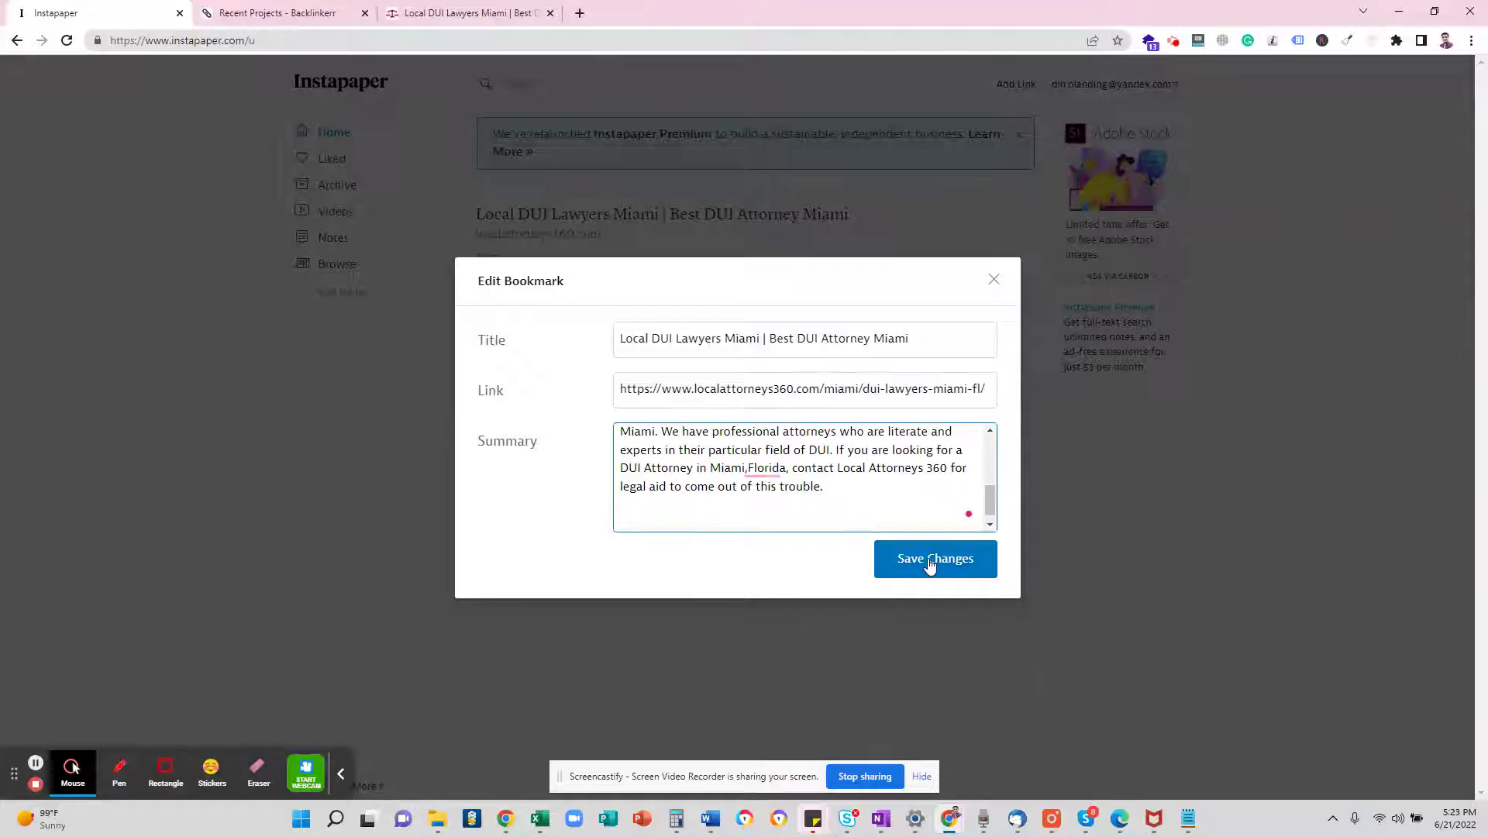
{"action": "left_click", "coordinate": [929, 567]}
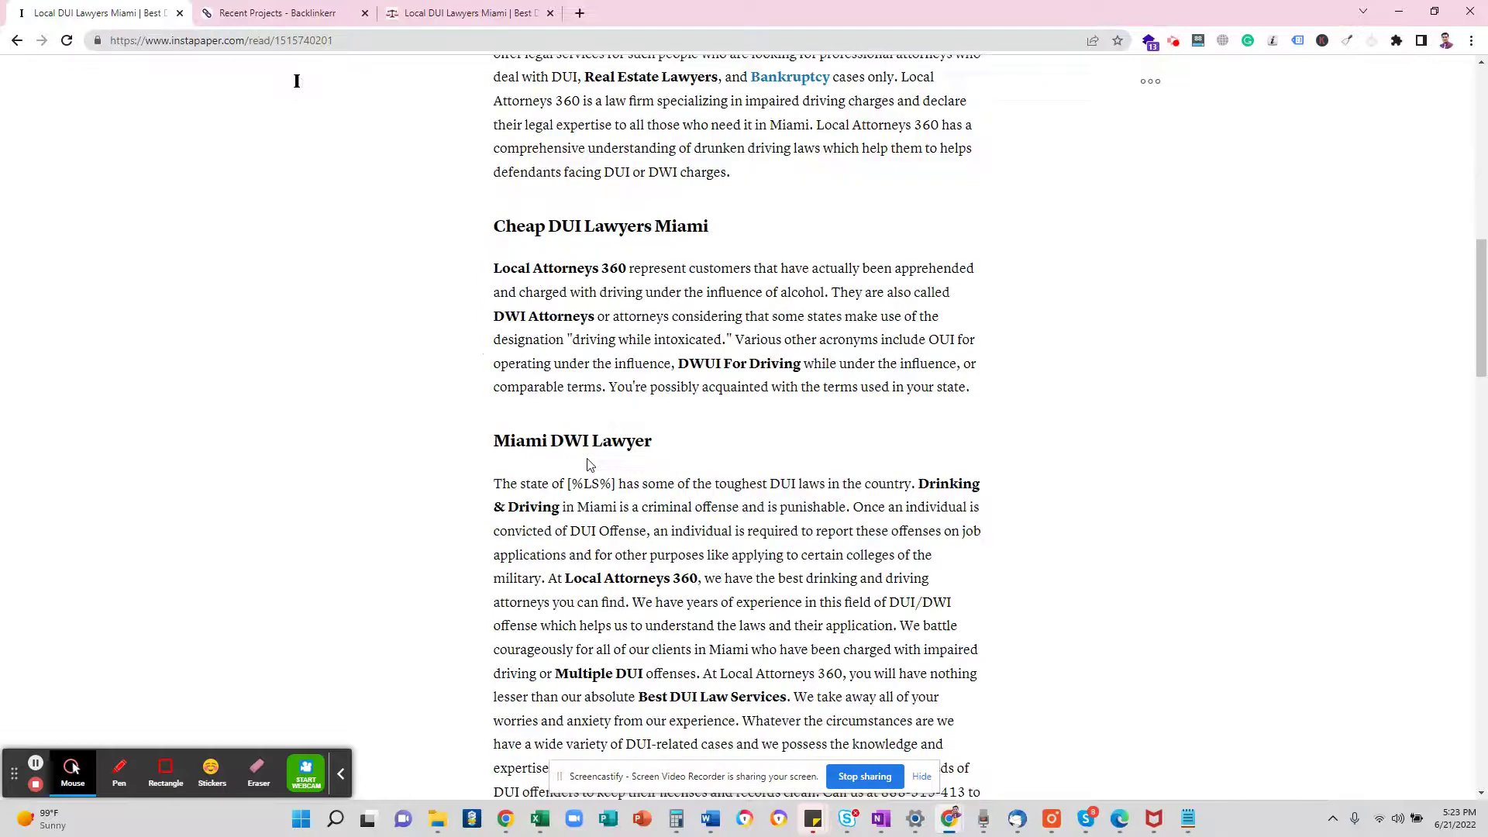
{"action": "scroll", "coordinate": [606, 494], "scroll_direction": "down", "scroll_amount": 20}
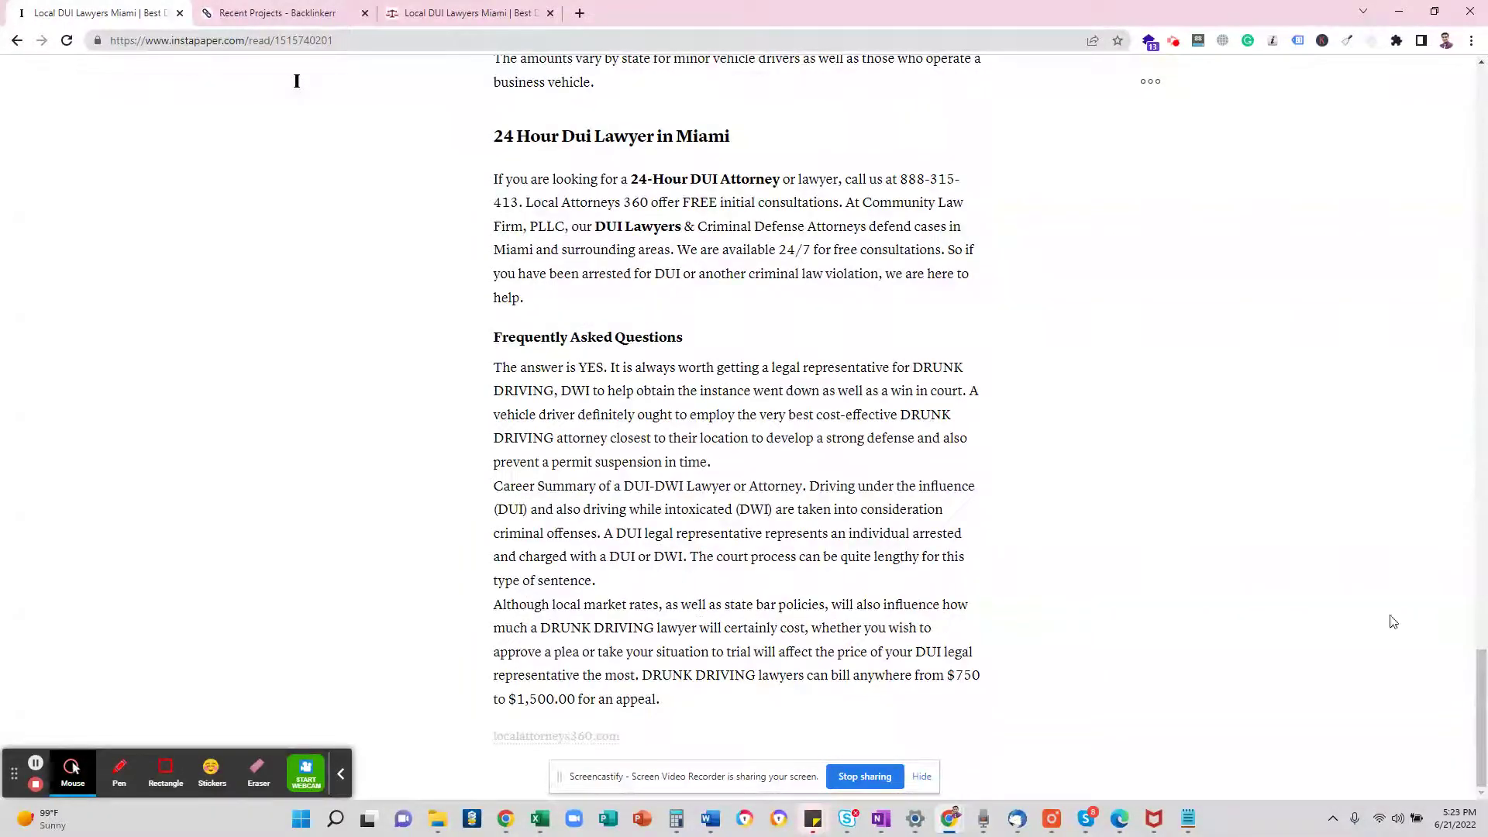
- Copy the DUI article's Instapaper reading-page address and return to Backlinkerr
{"action": "scroll", "coordinate": [1476, 693], "scroll_direction": "up", "scroll_amount": 20}
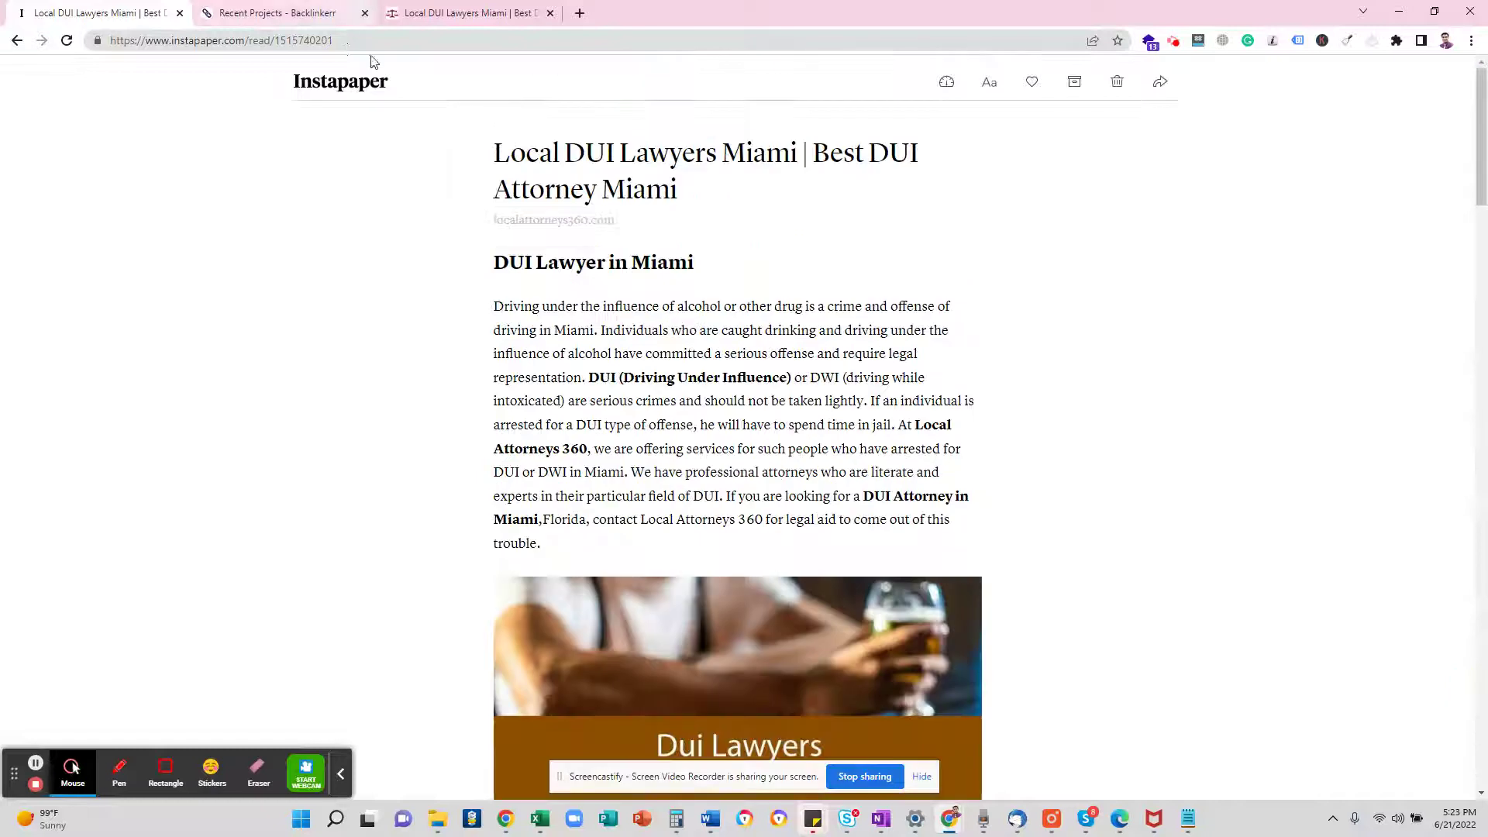
{"action": "left_click", "coordinate": [385, 45]}
{"action": "key", "text": "ctrl+c"}
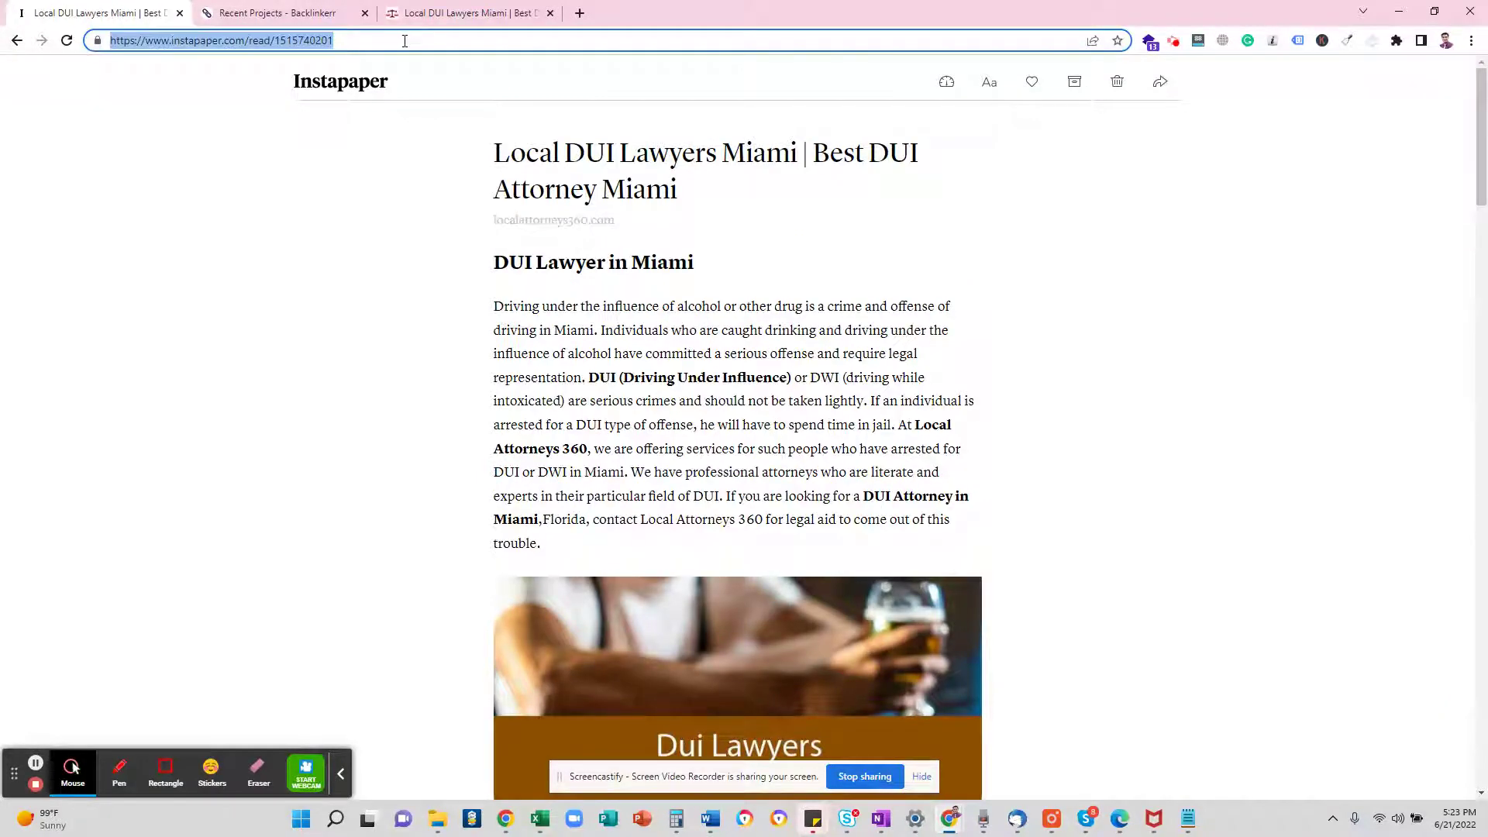
{"action": "left_click", "coordinate": [279, 13]}
- Submit the Instapaper DUI article address as the DUI project's placed backlink
{"action": "left_click", "coordinate": [426, 664]}
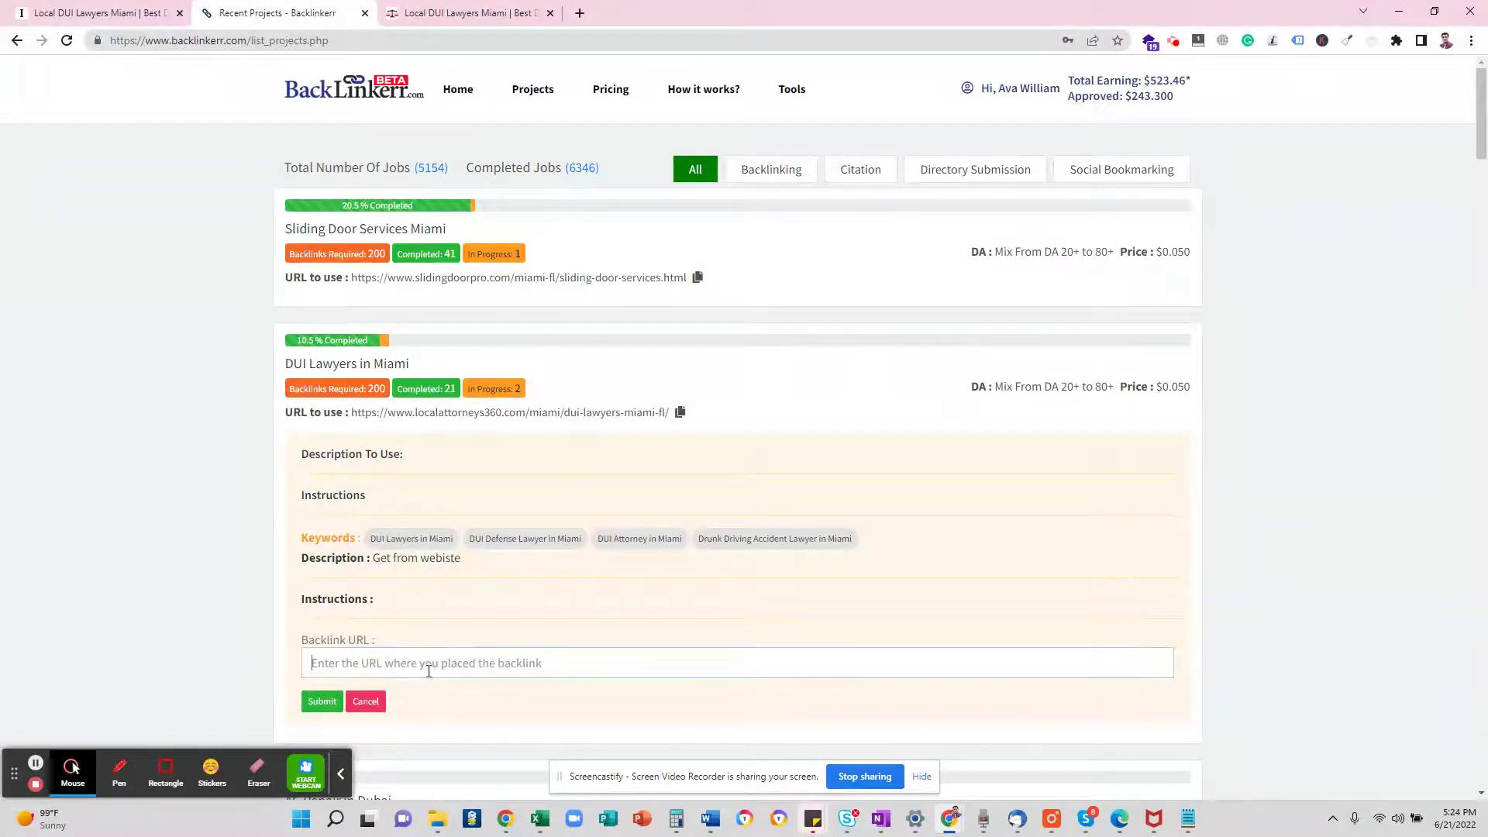
{"action": "key", "text": "ctrl+v"}
{"action": "left_click", "coordinate": [317, 705]}
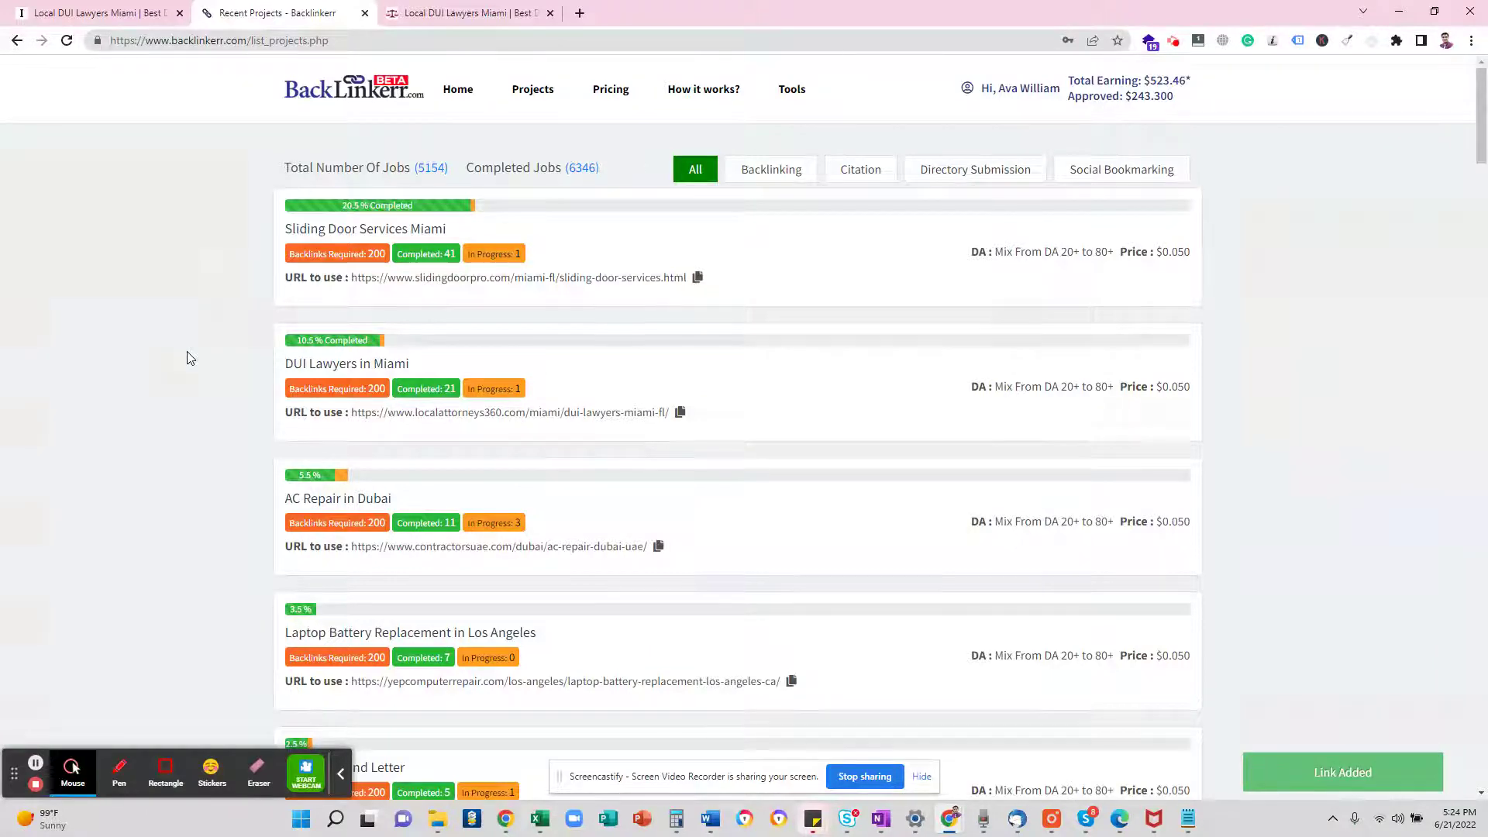
{"action": "left_click", "coordinate": [414, 16]}
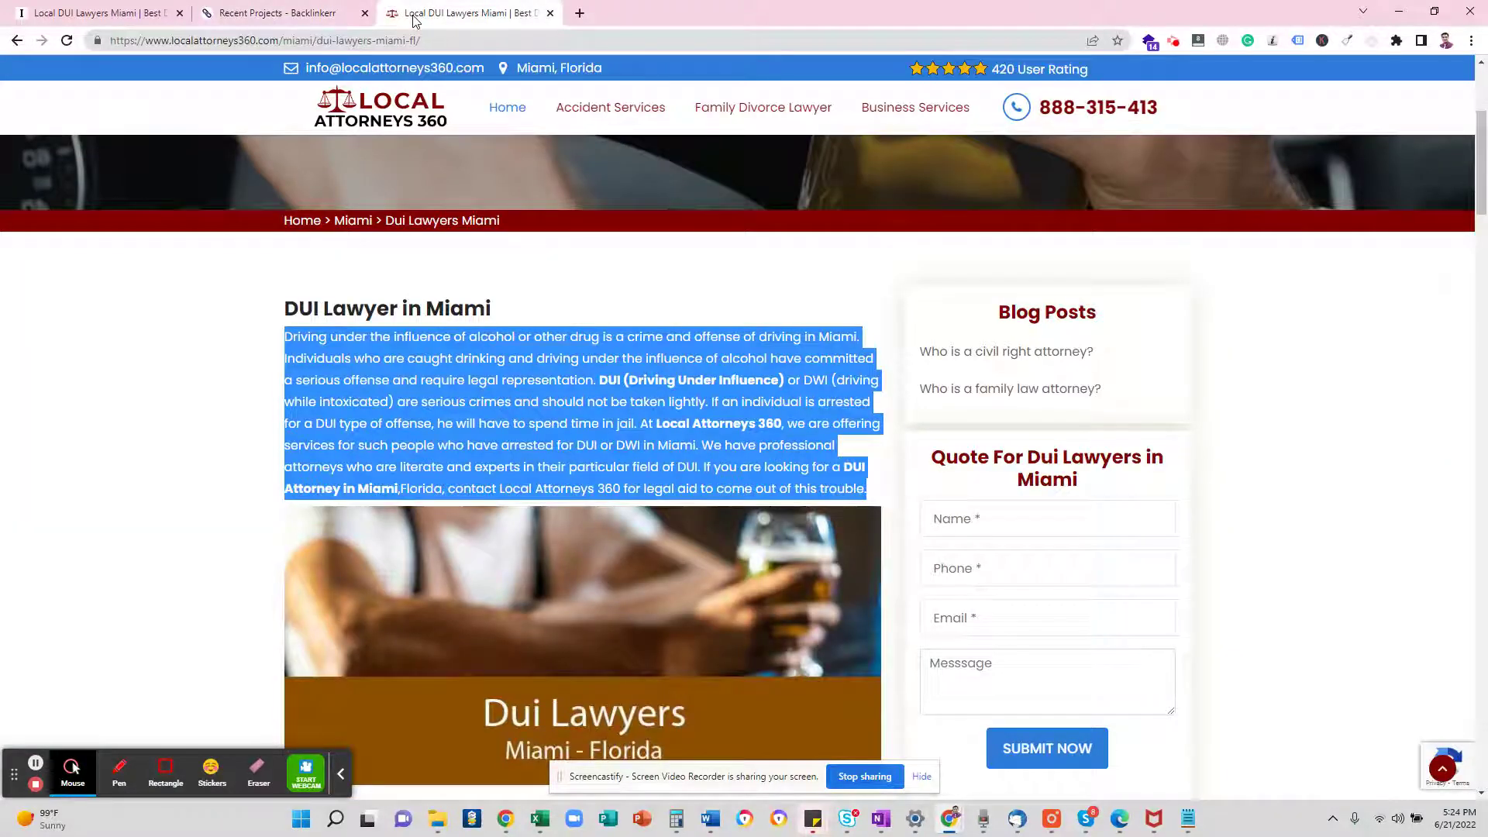
{"action": "left_click", "coordinate": [323, 15]}
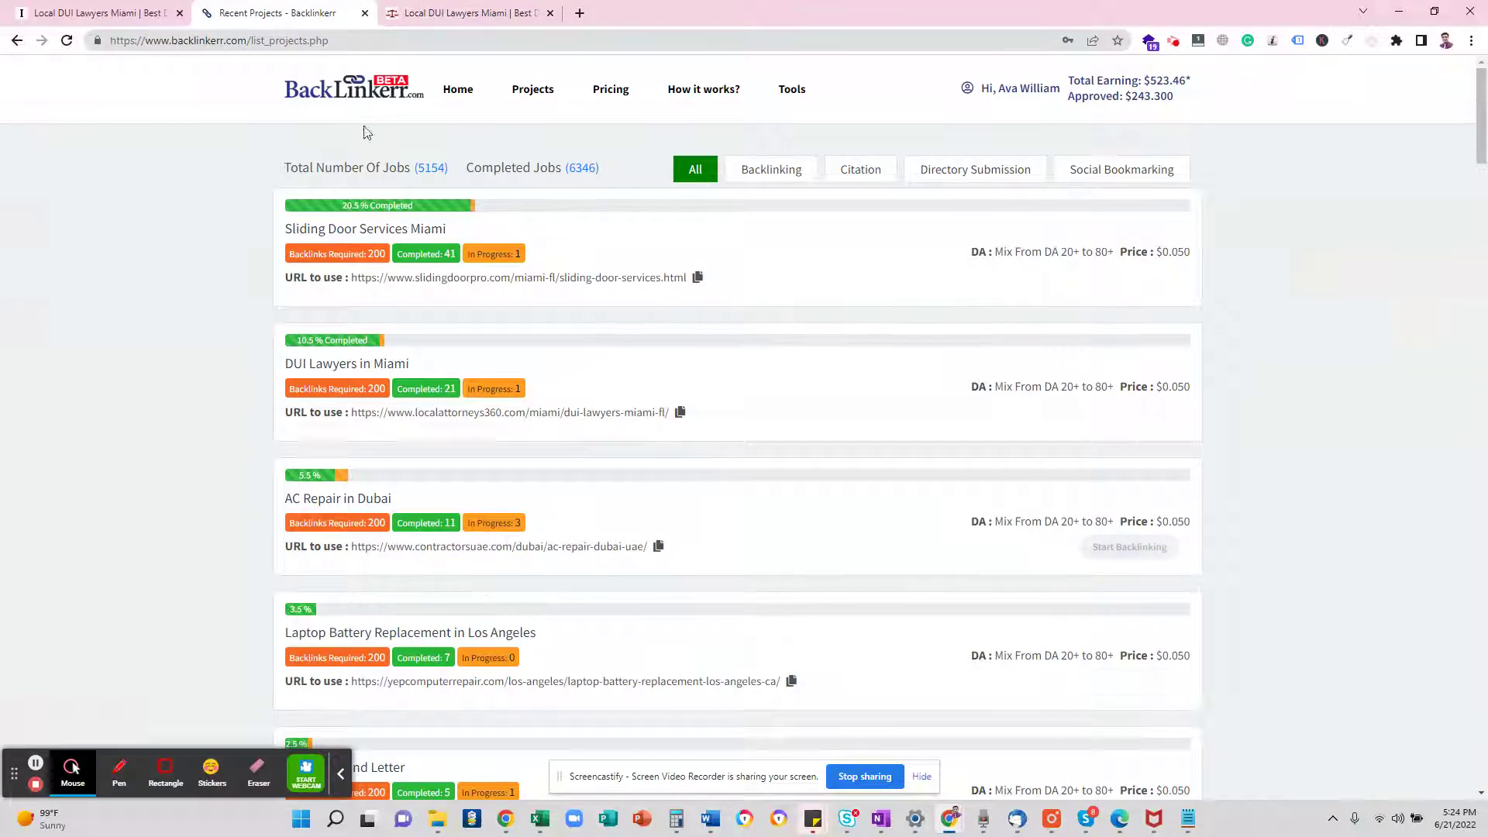
{"action": "left_click", "coordinate": [104, 15]}
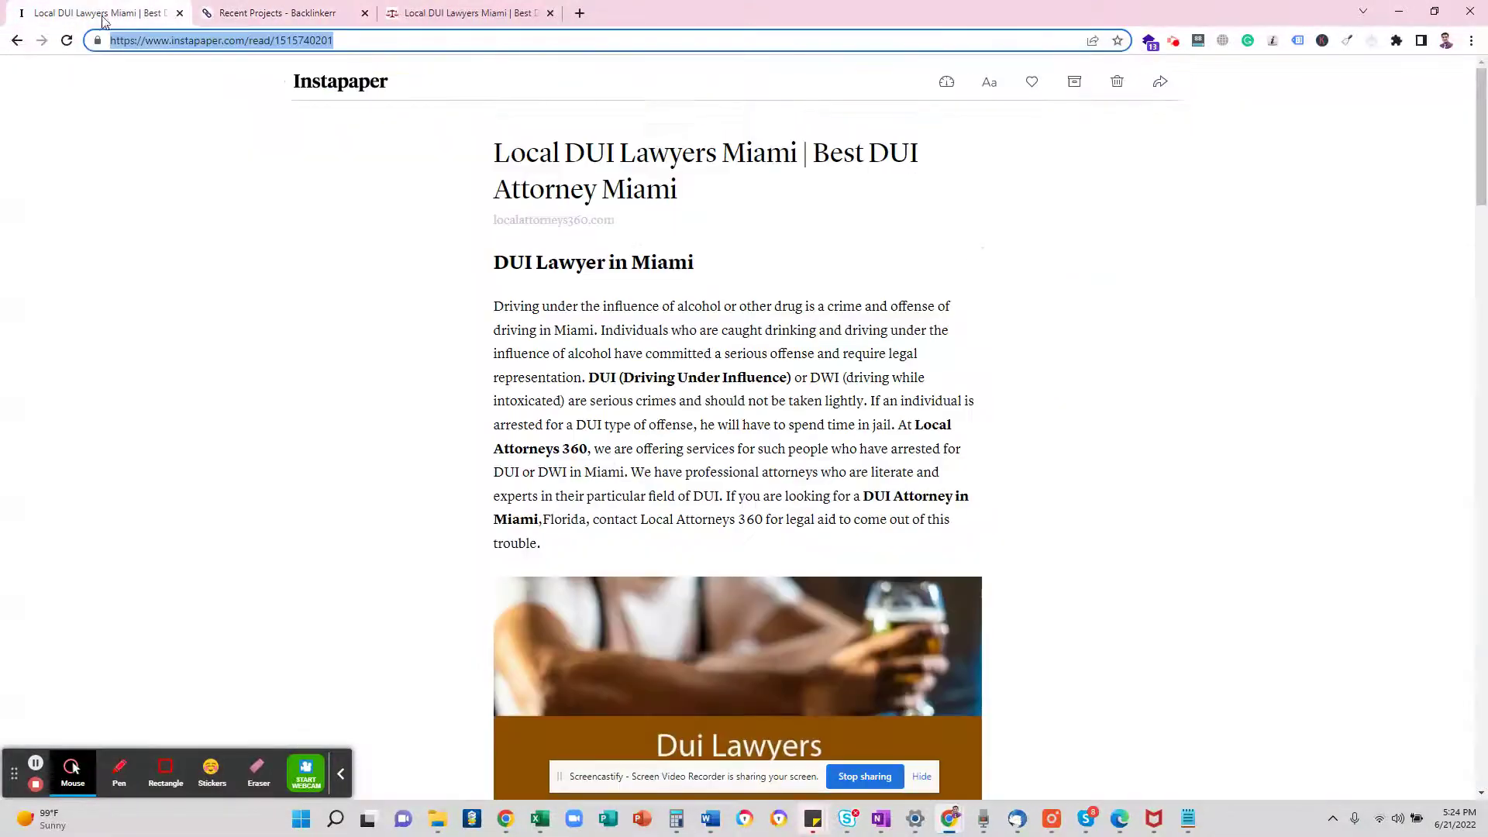
{"action": "left_click", "coordinate": [196, 41]}
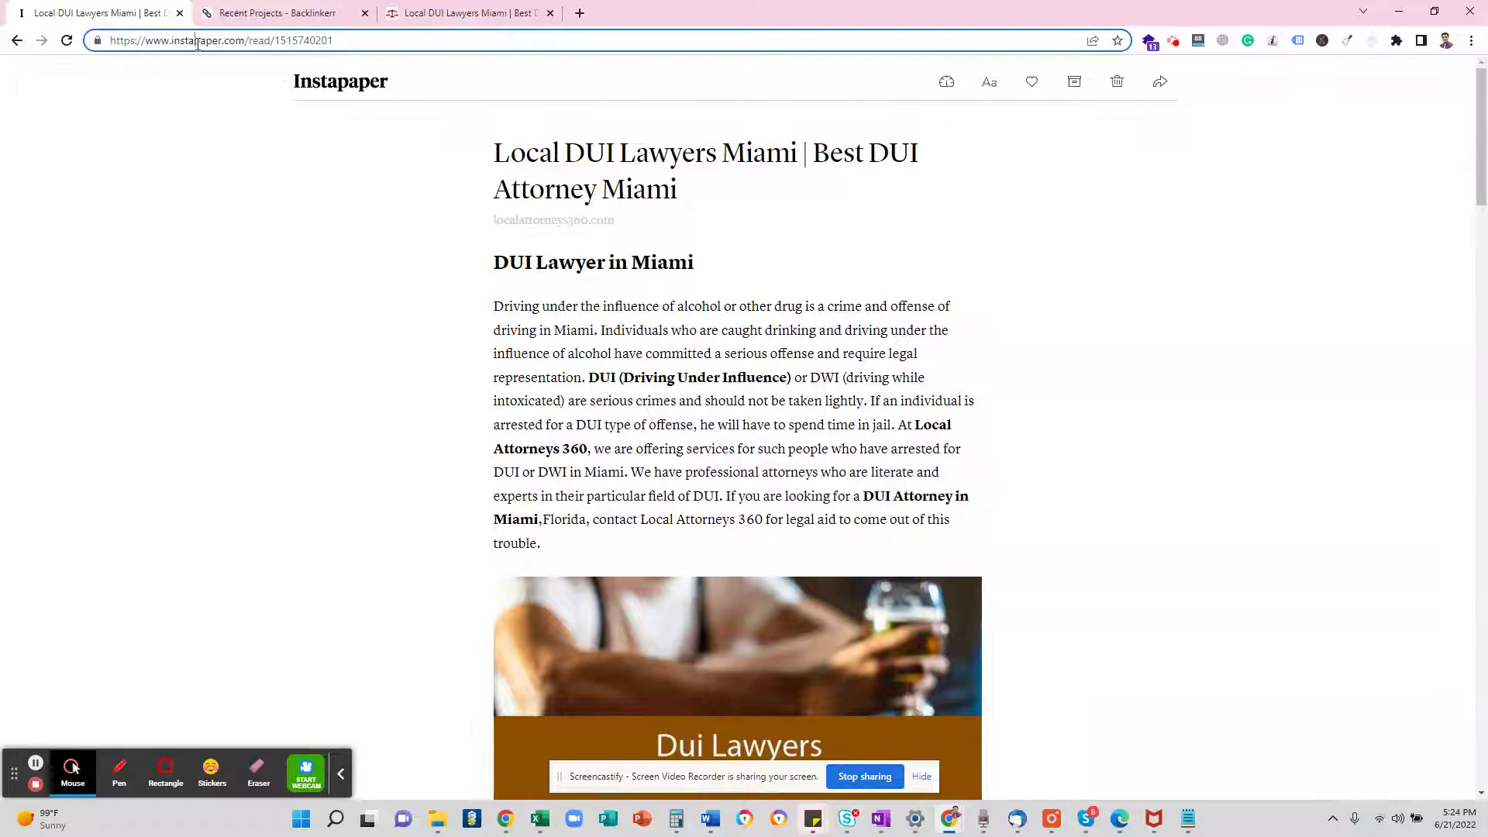
{"action": "left_click", "coordinate": [271, 13]}
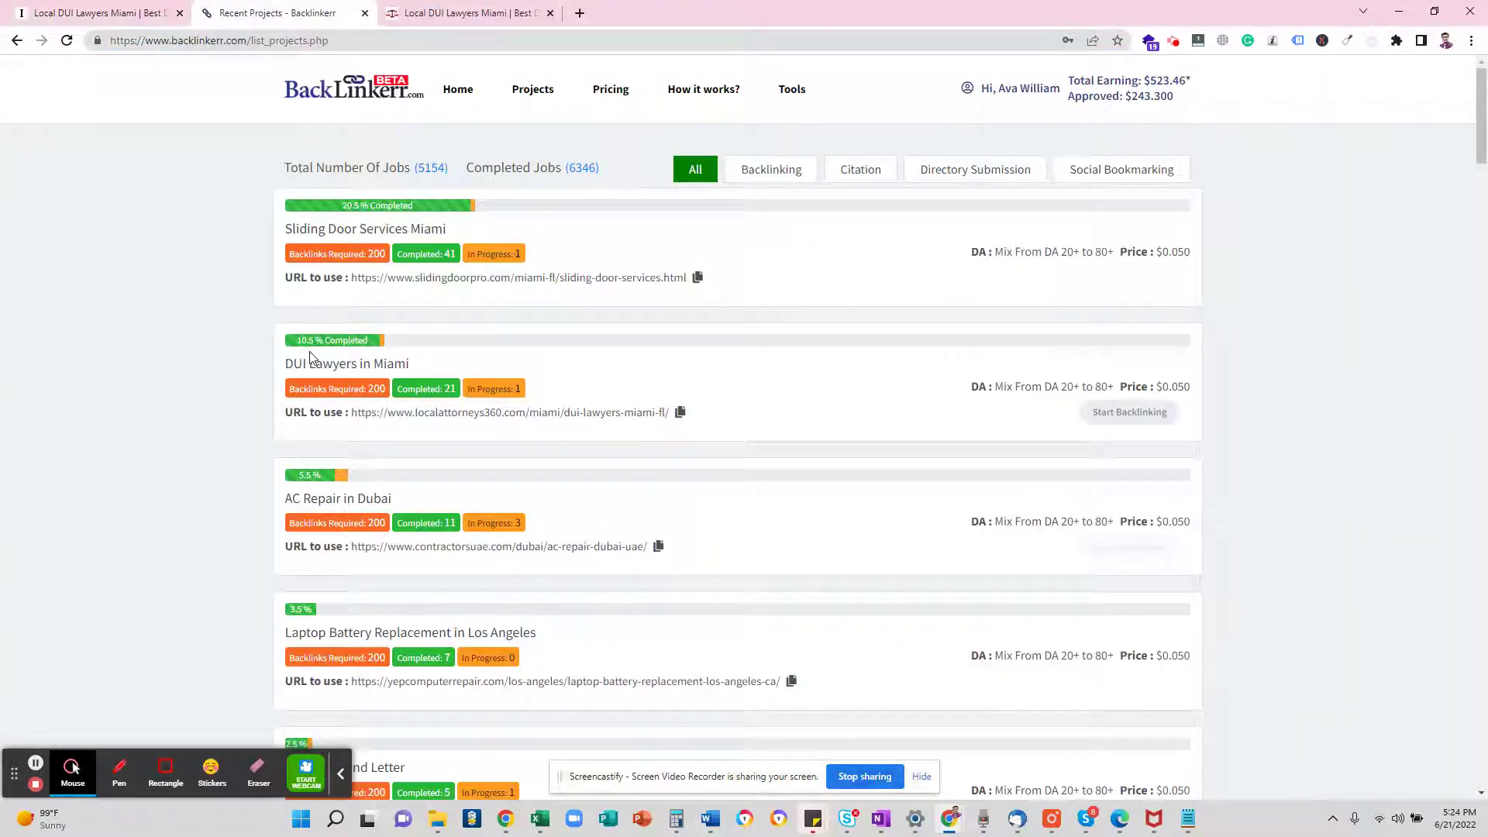
{"action": "left_click_drag", "start_coordinate": [286, 359], "coordinate": [389, 362]}
{"action": "left_click", "coordinate": [458, 378]}
{"action": "left_click_drag", "start_coordinate": [301, 363], "coordinate": [517, 388]}
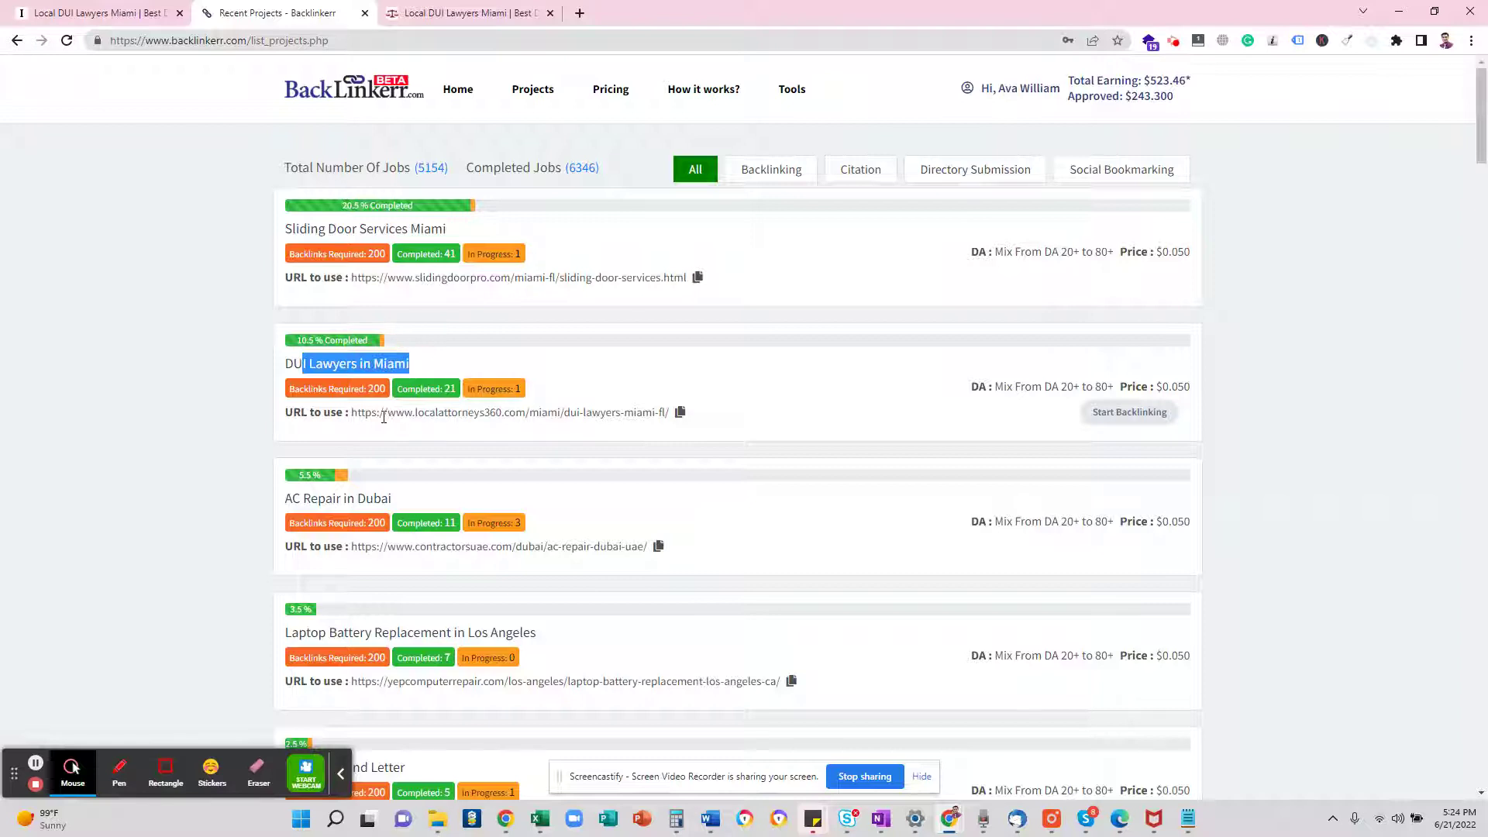
{"action": "left_click_drag", "start_coordinate": [351, 413], "coordinate": [669, 413]}
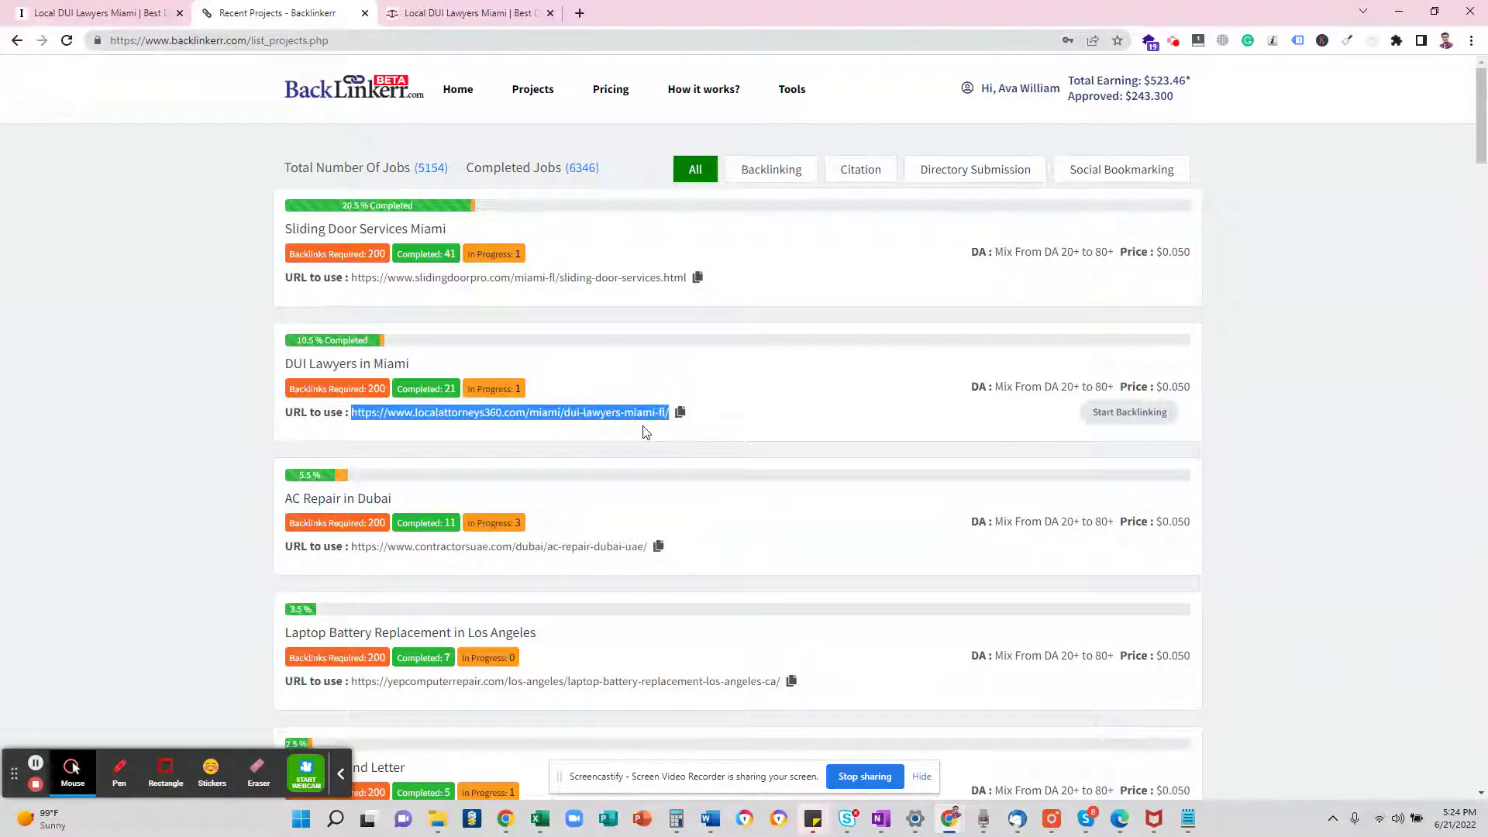
{"action": "left_click", "coordinate": [470, 419]}
{"action": "double_click", "coordinate": [470, 419]}
{"action": "left_click", "coordinate": [421, 412]}
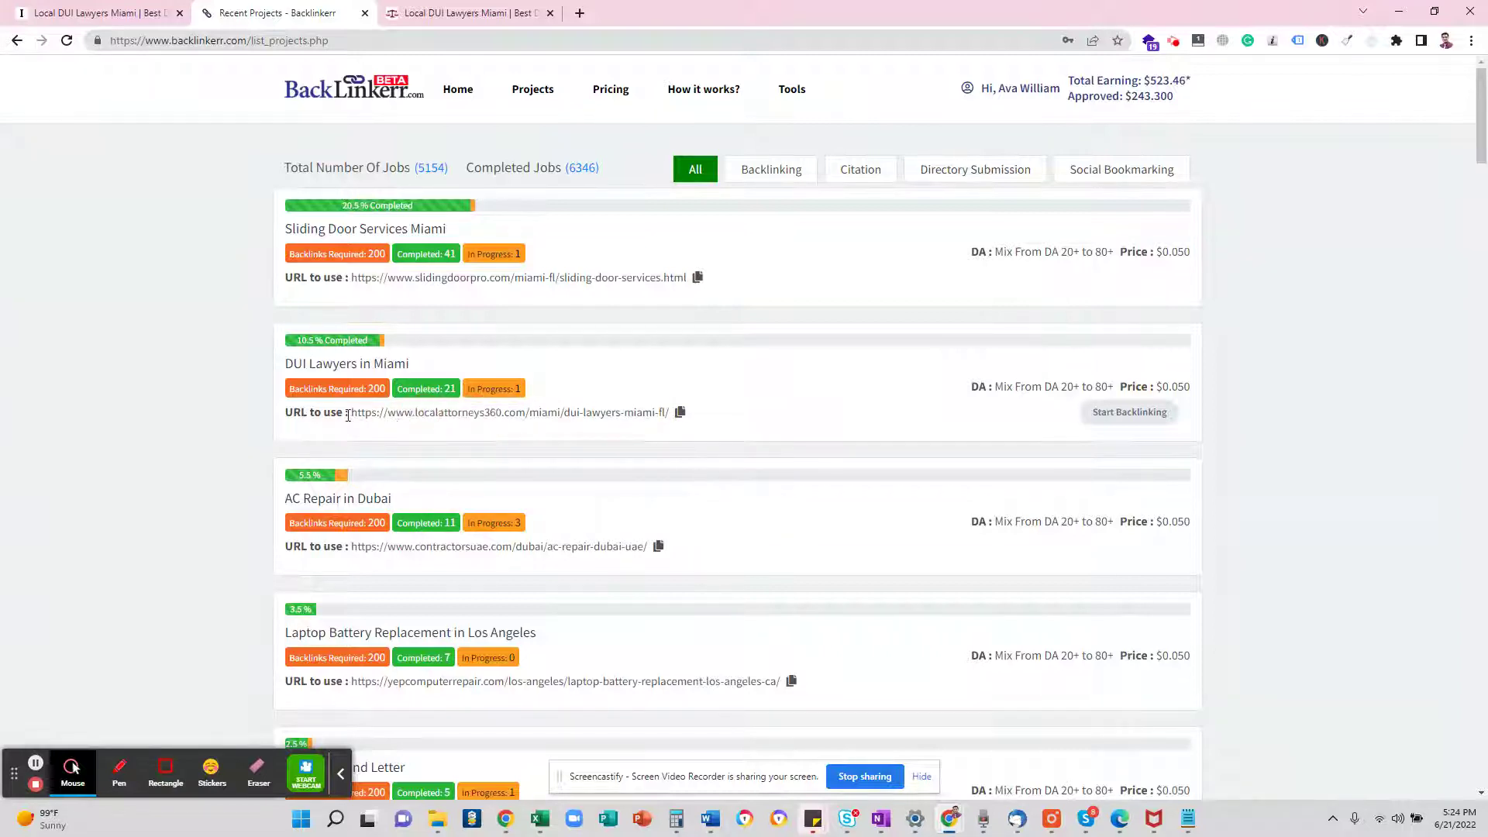
{"action": "left_click_drag", "start_coordinate": [349, 413], "coordinate": [671, 419]}
{"action": "left_click", "coordinate": [668, 414]}
{"action": "left_click_drag", "start_coordinate": [526, 413], "coordinate": [352, 416]}
{"action": "key", "text": "ctrl+c"}
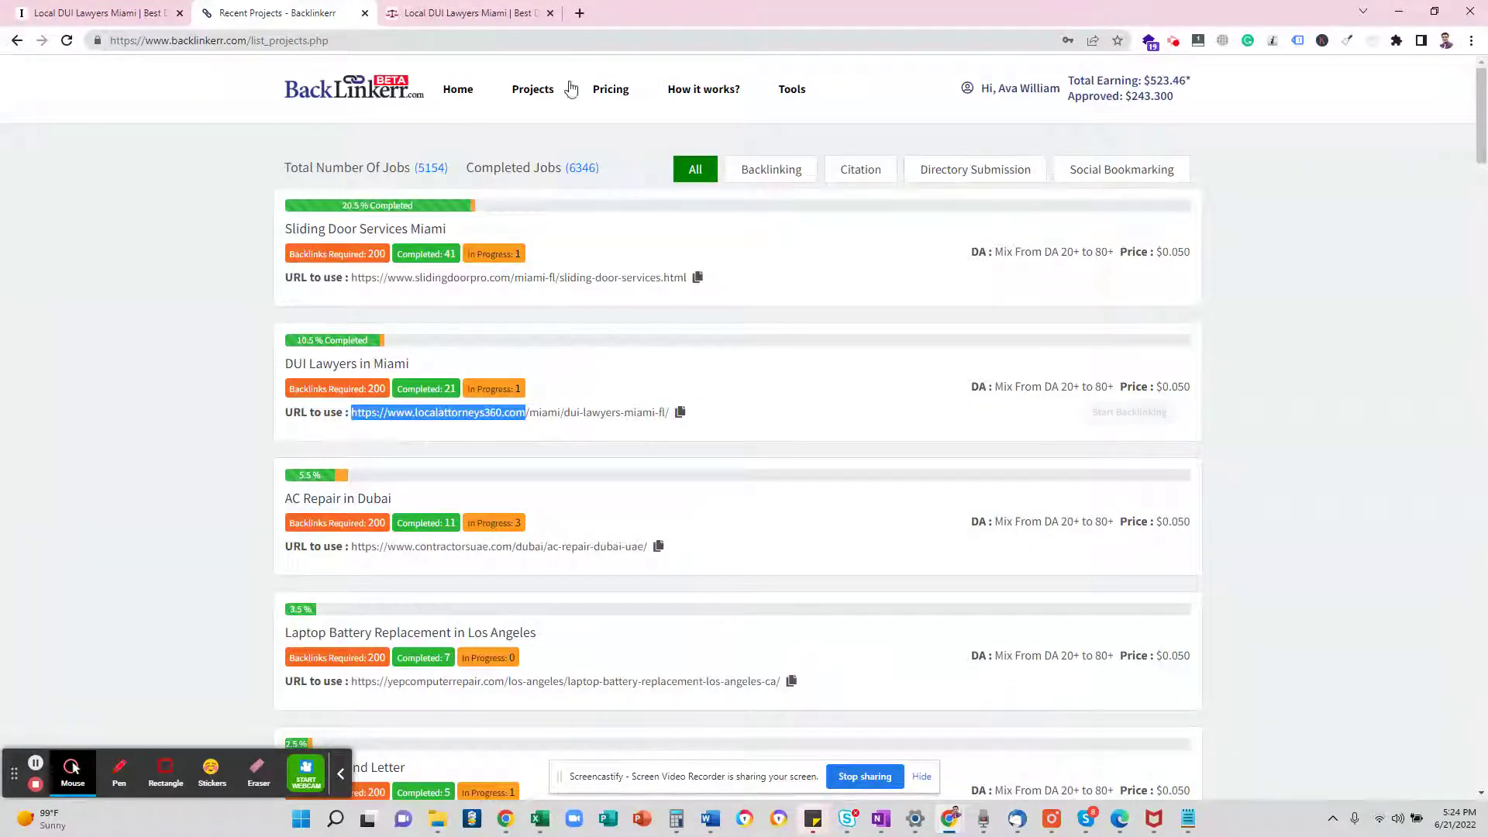
{"action": "key", "text": "ctrl+t"}
{"action": "key", "text": "ctrl+v"}
{"action": "key", "text": "Return"}
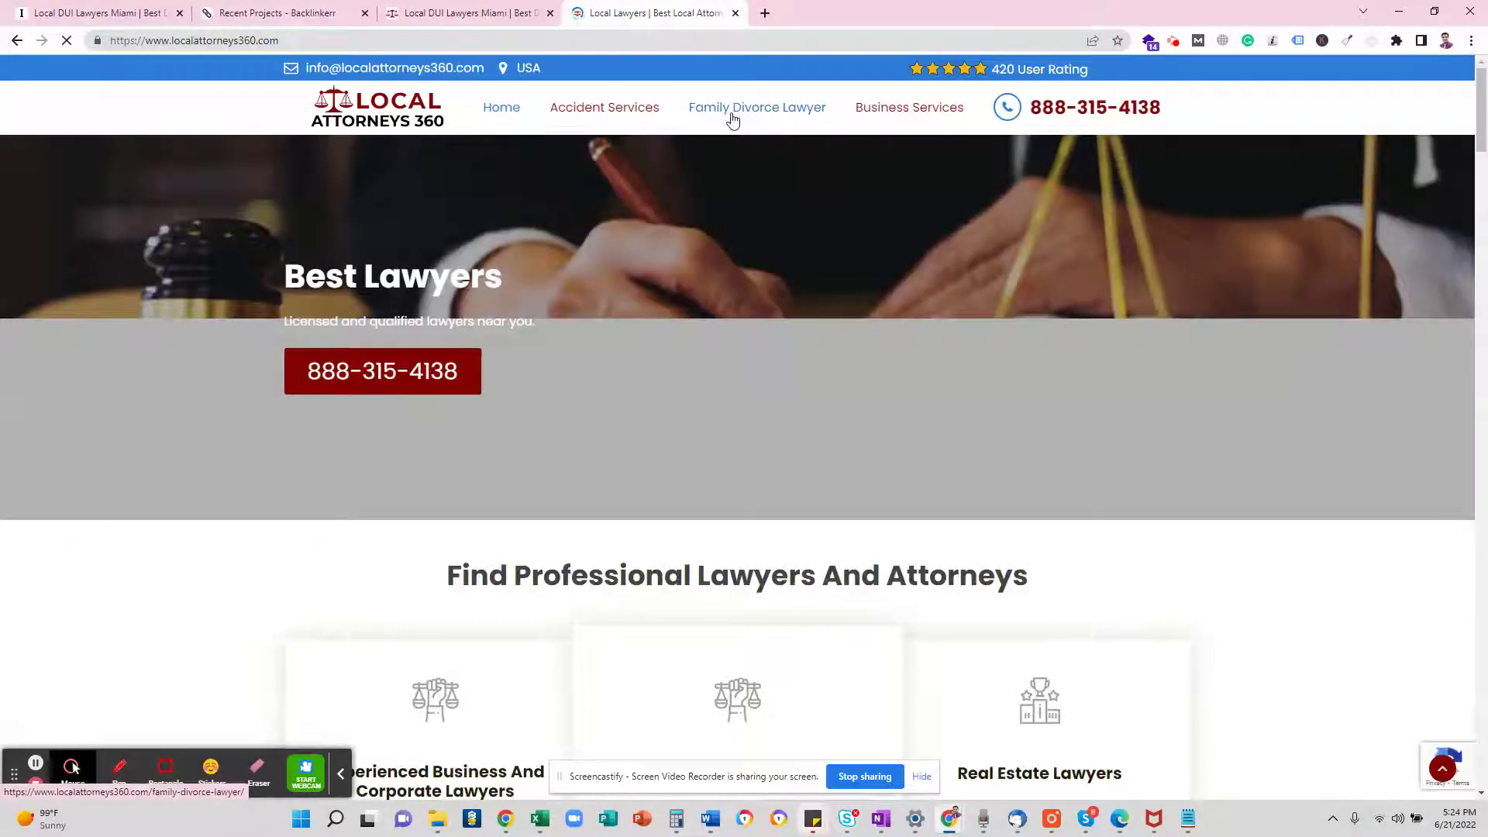
- Open Accident Services > Bus Accident Lawyers, copy its address, and return to Instapaper
{"action": "mouse_move", "coordinate": [576, 114]}
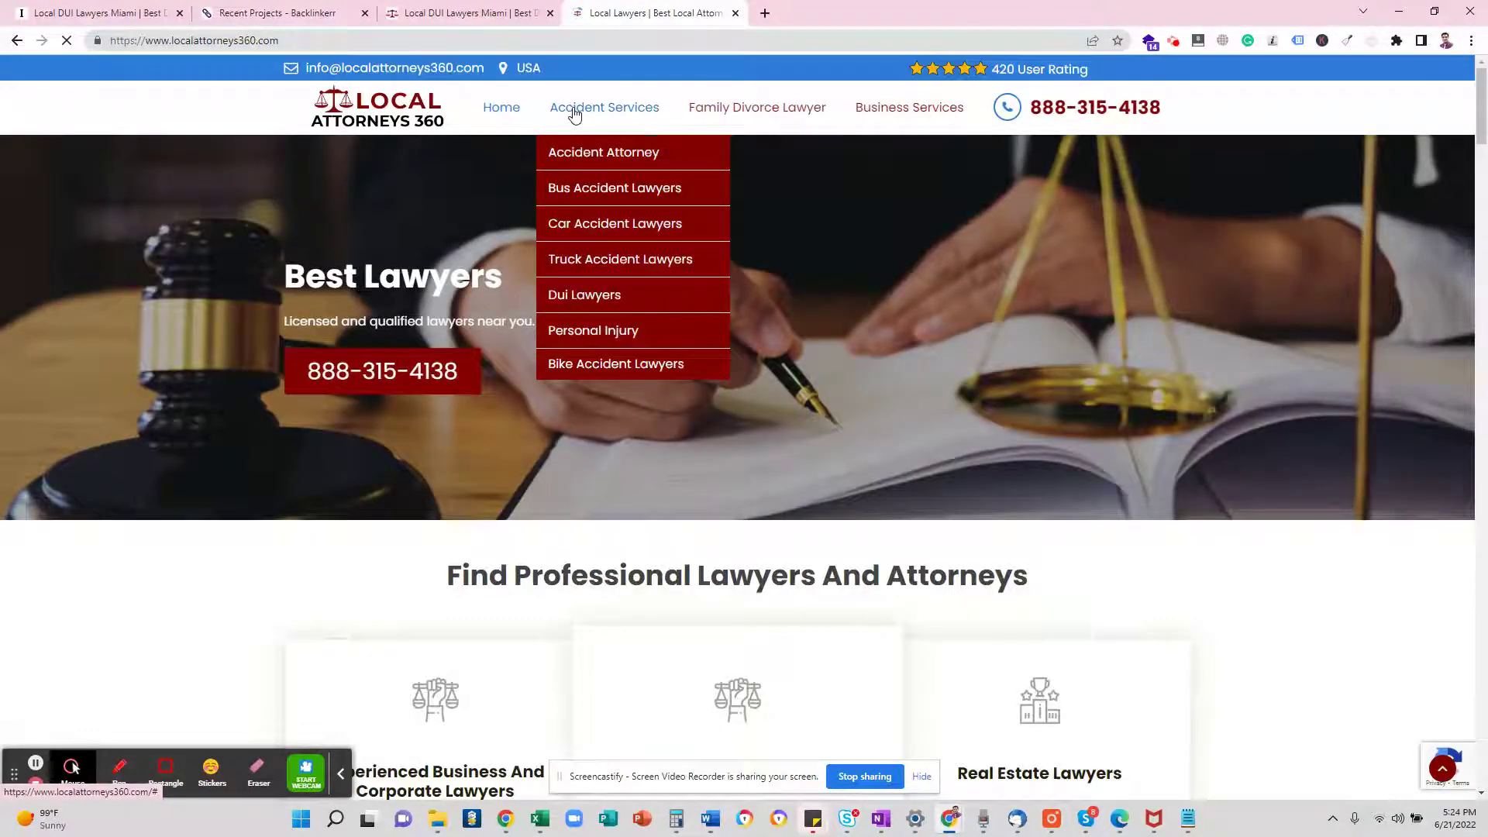
{"action": "left_click", "coordinate": [584, 195]}
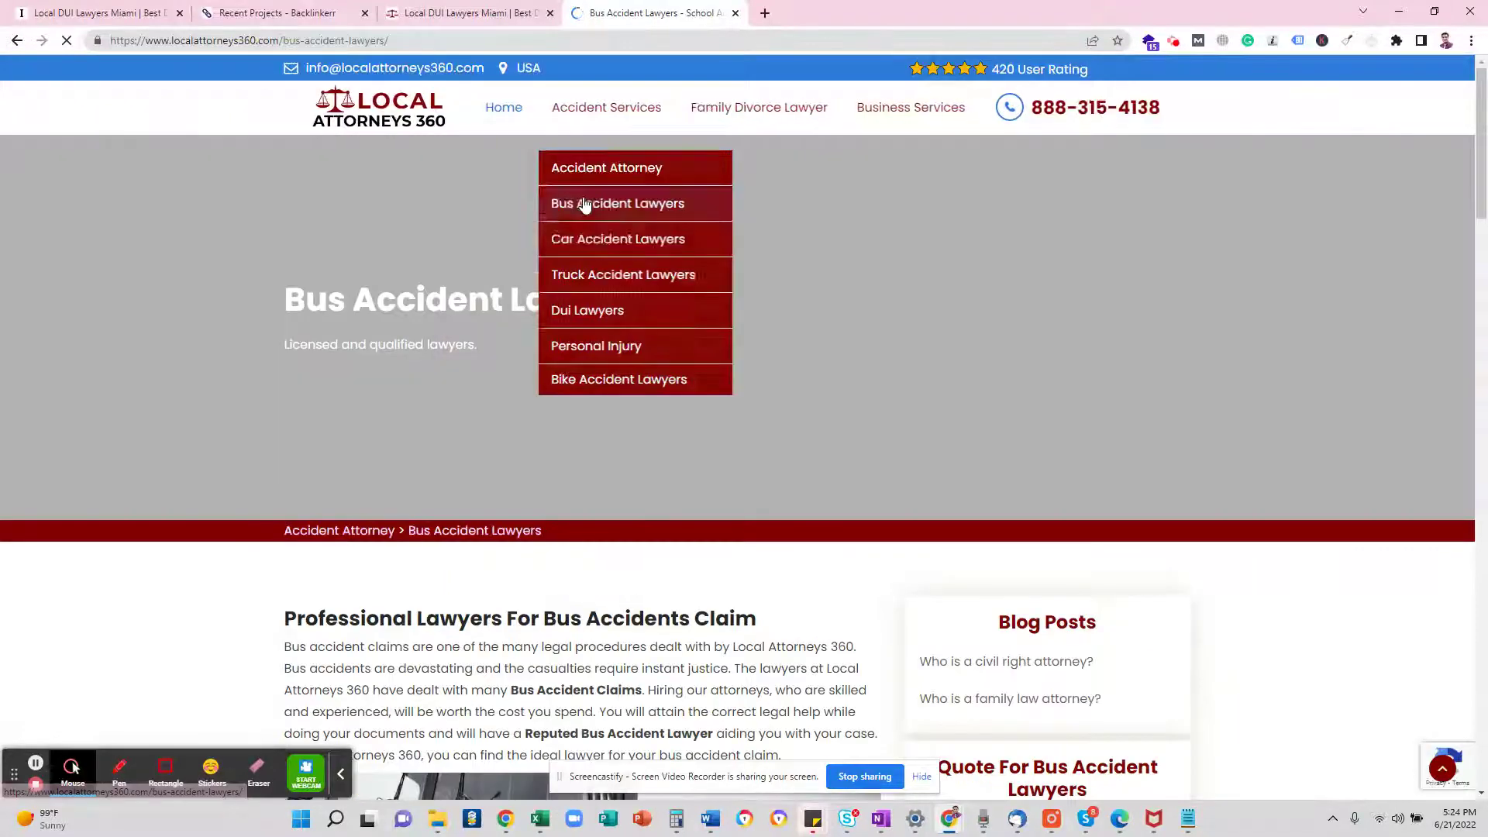
{"action": "left_click", "coordinate": [301, 40]}
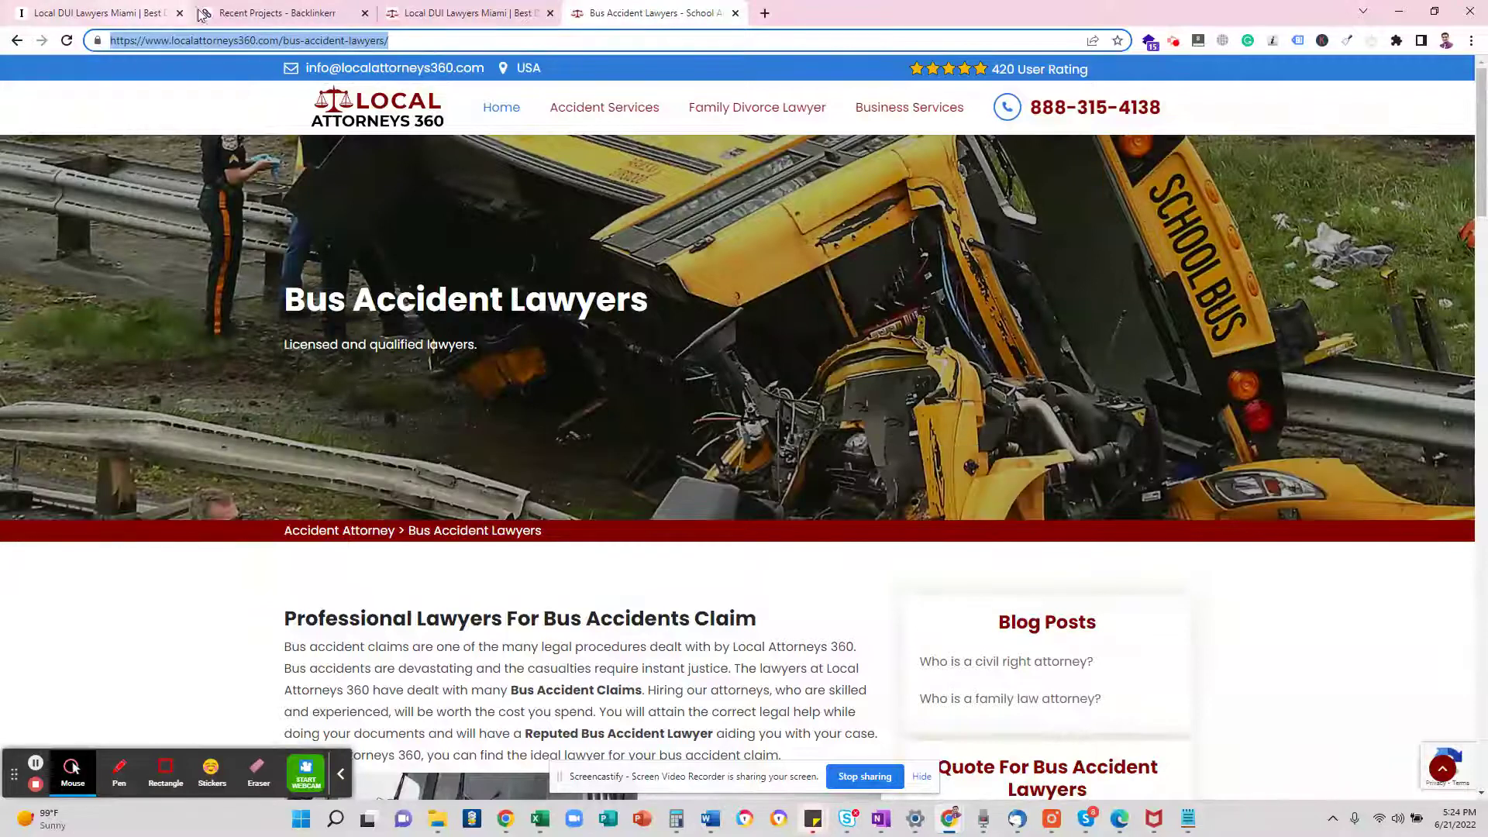
{"action": "left_click", "coordinate": [225, 15]}
{"action": "left_click", "coordinate": [129, 15]}
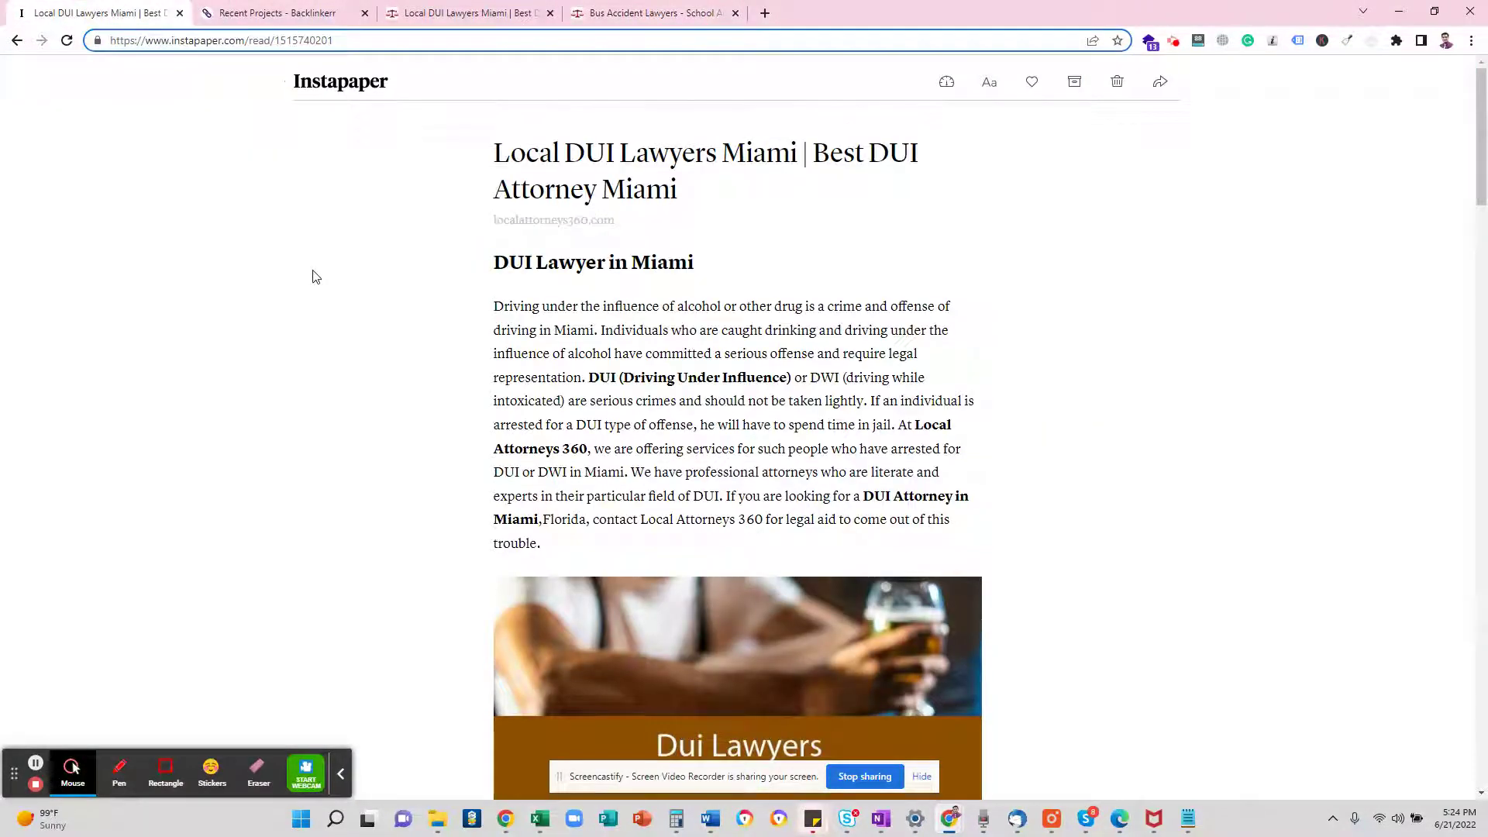
- Bookmark the Bus Accident Lawyers page URL in Instapaper and open its edit form
{"action": "scroll", "coordinate": [372, 232], "scroll_direction": "down", "scroll_amount": 1}
{"action": "scroll", "coordinate": [295, 80], "scroll_direction": "up", "scroll_amount": 1}
{"action": "left_click", "coordinate": [295, 80]}
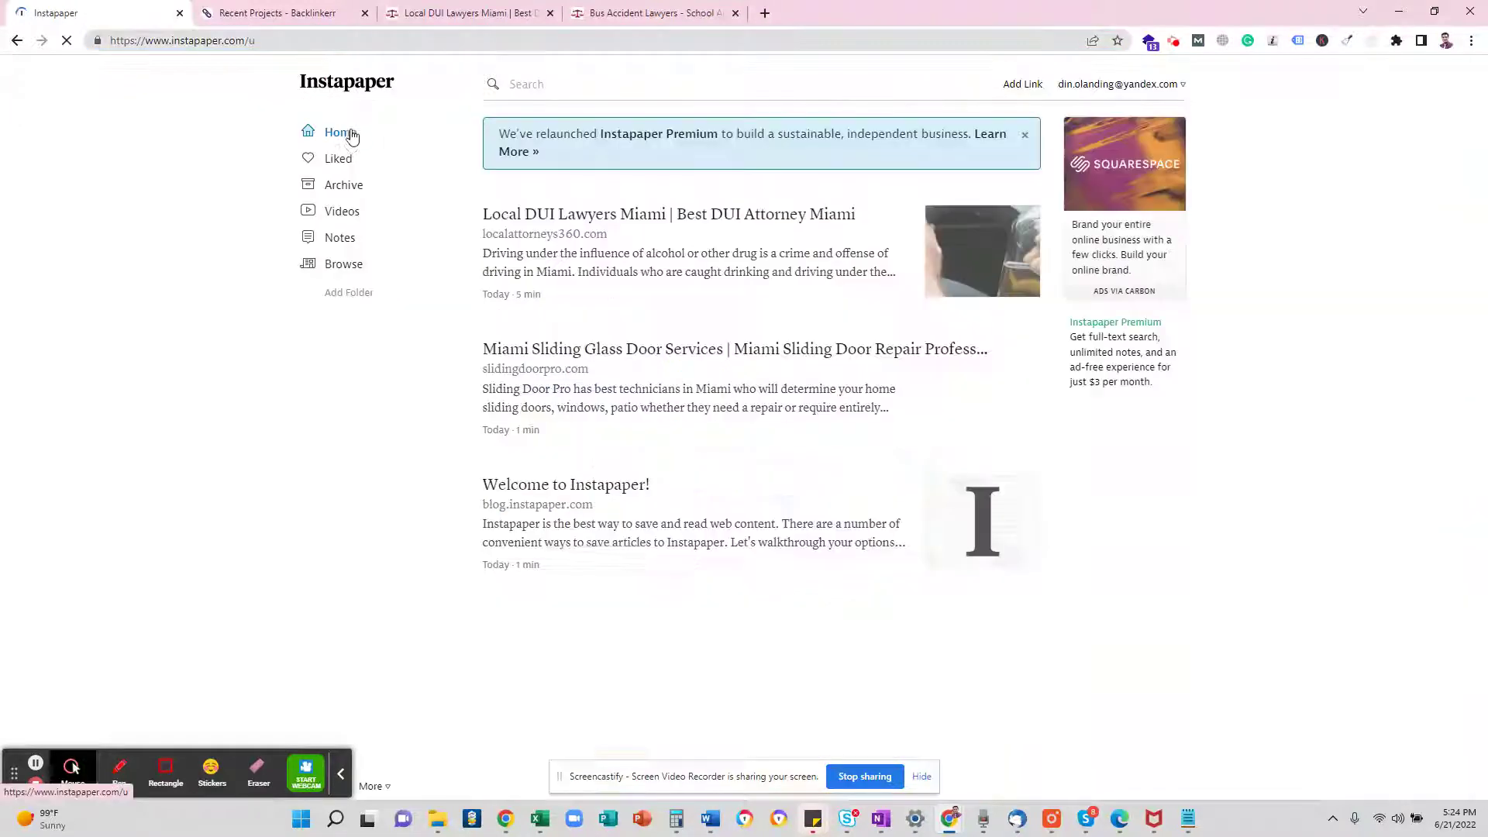
{"action": "left_click", "coordinate": [1022, 84]}
{"action": "key", "text": "ctrl+v"}
{"action": "left_click", "coordinate": [940, 449]}
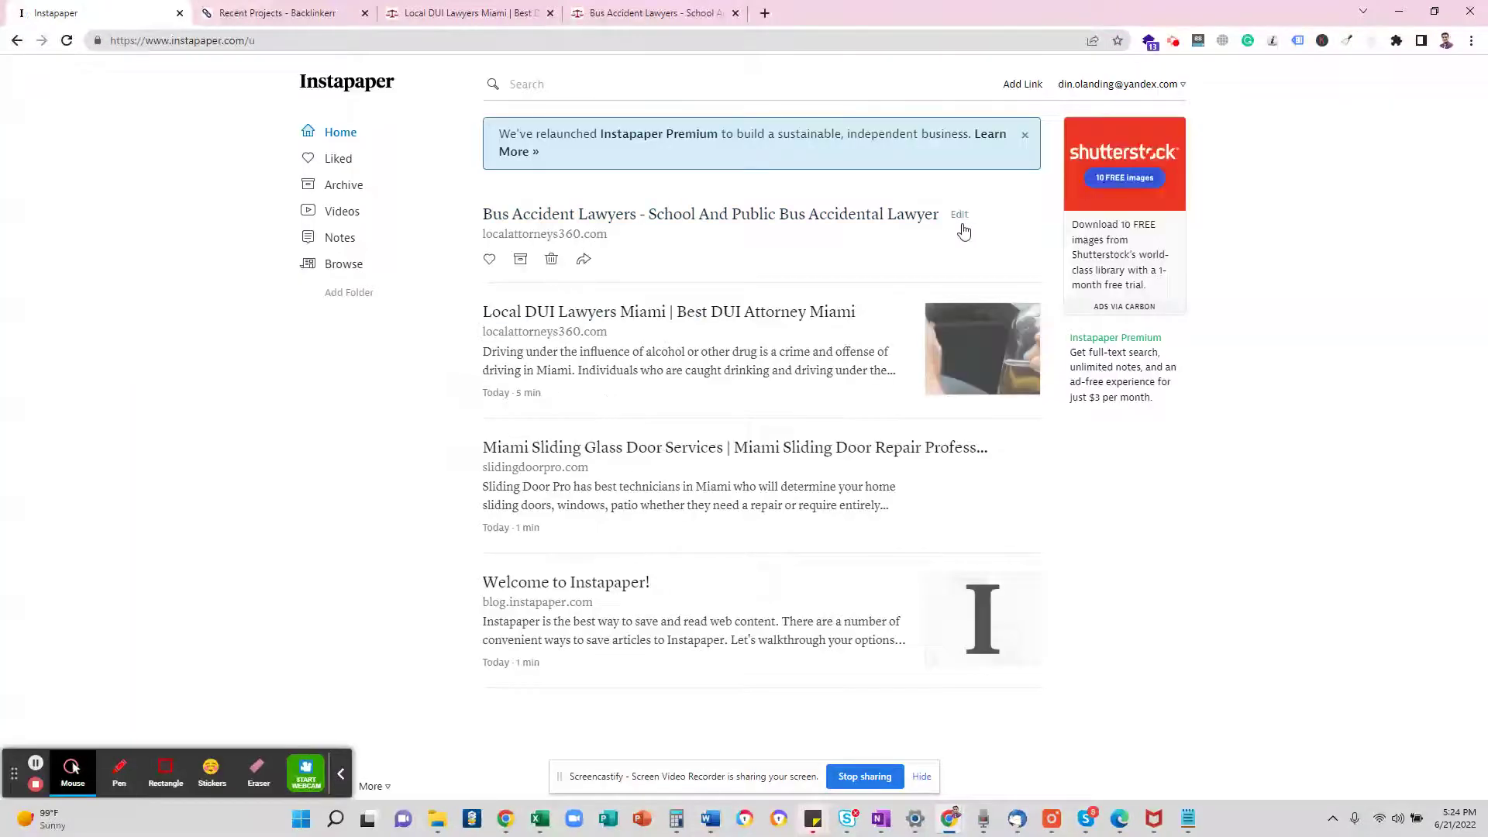
{"action": "left_click", "coordinate": [960, 215]}
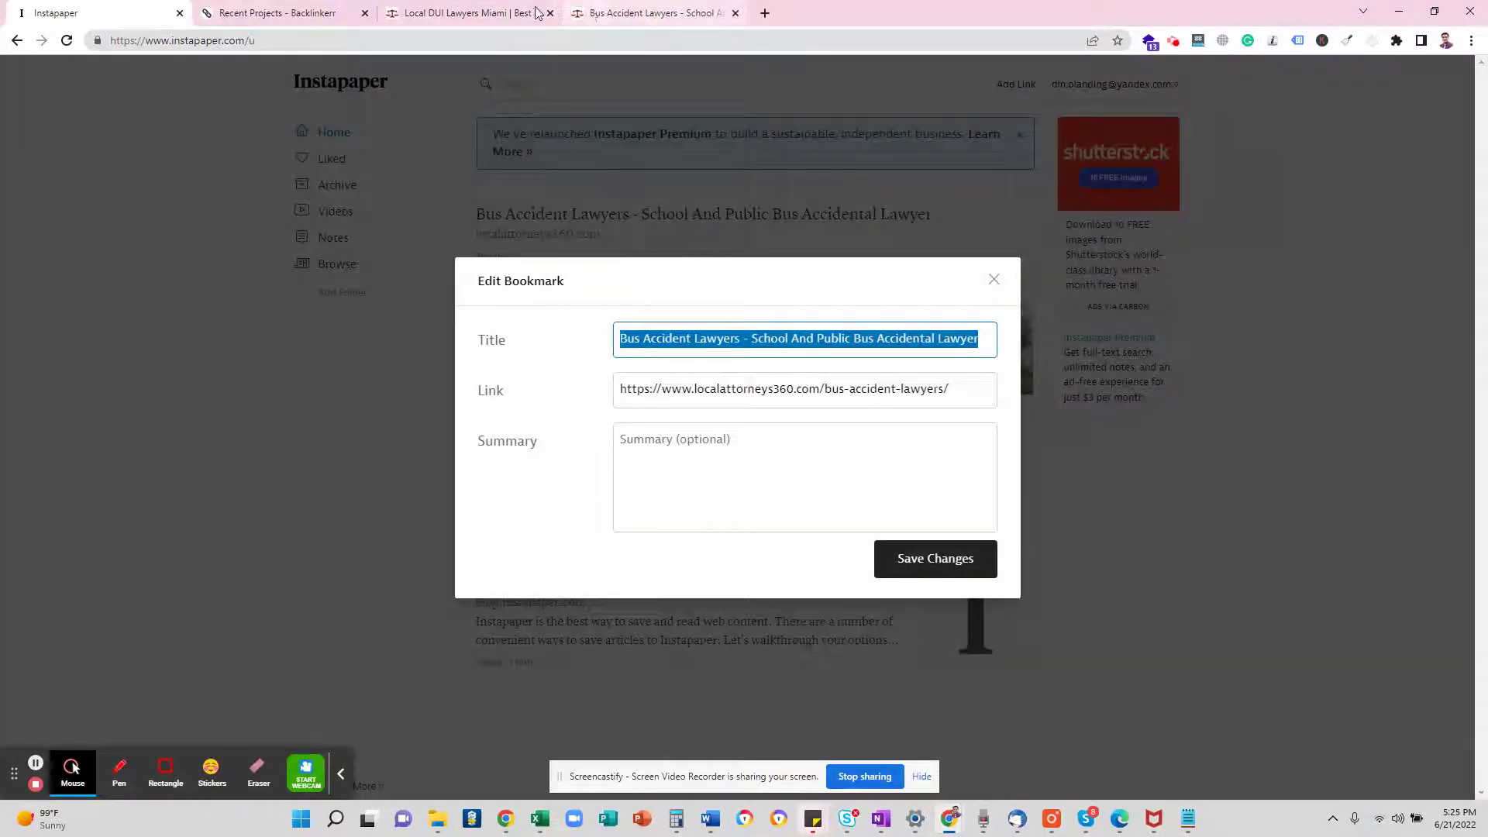
- Close the DUI site tab and copy the bus accident page's first paragraph
{"action": "left_click", "coordinate": [501, 18]}
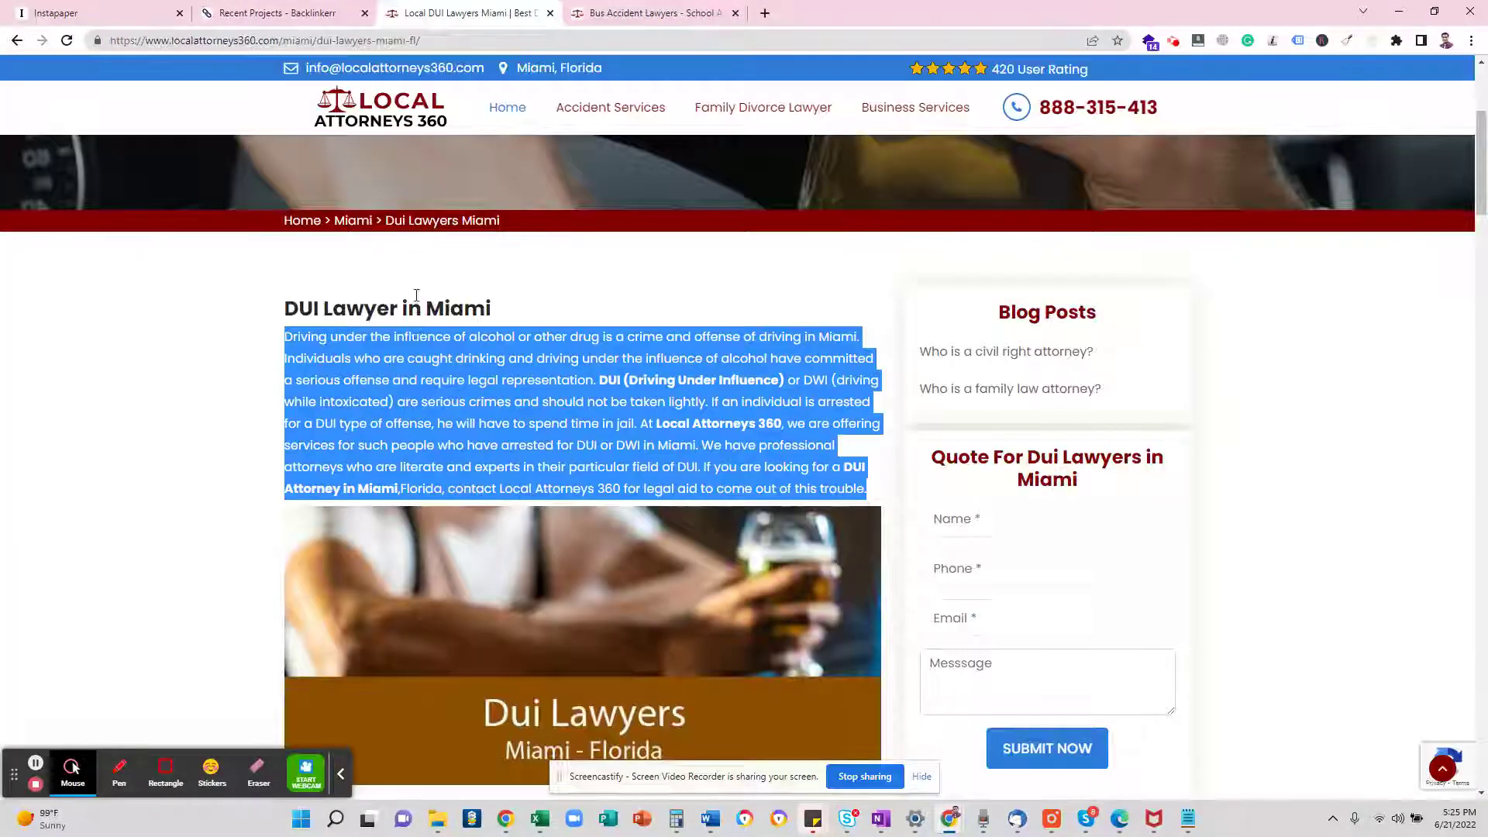
{"action": "left_click", "coordinate": [551, 14]}
{"action": "scroll", "coordinate": [527, 644], "scroll_direction": "down", "scroll_amount": 5}
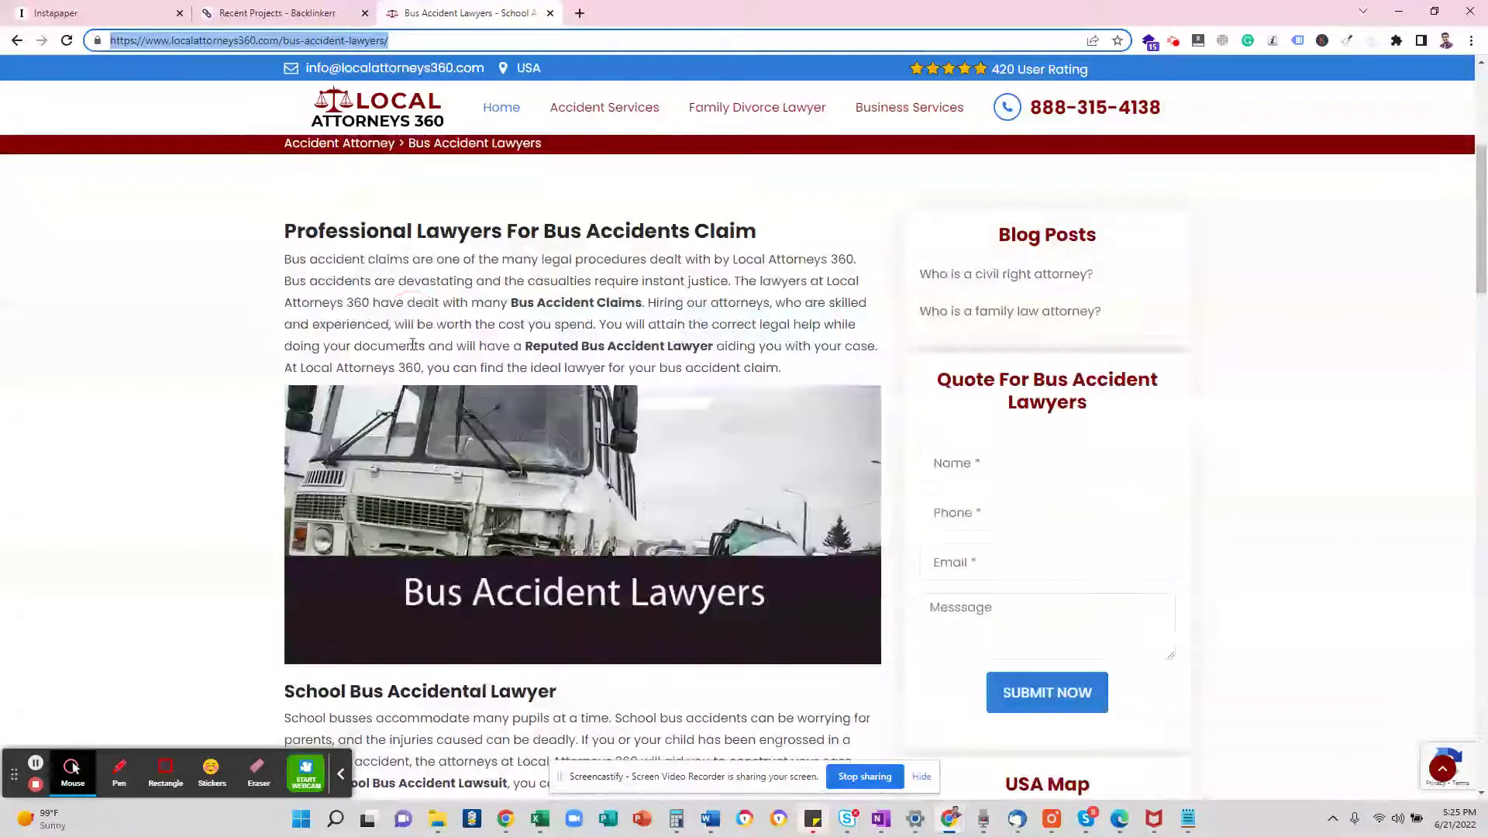
{"action": "triple_click", "coordinate": [413, 322]}
{"action": "key", "text": "ctrl+c"}
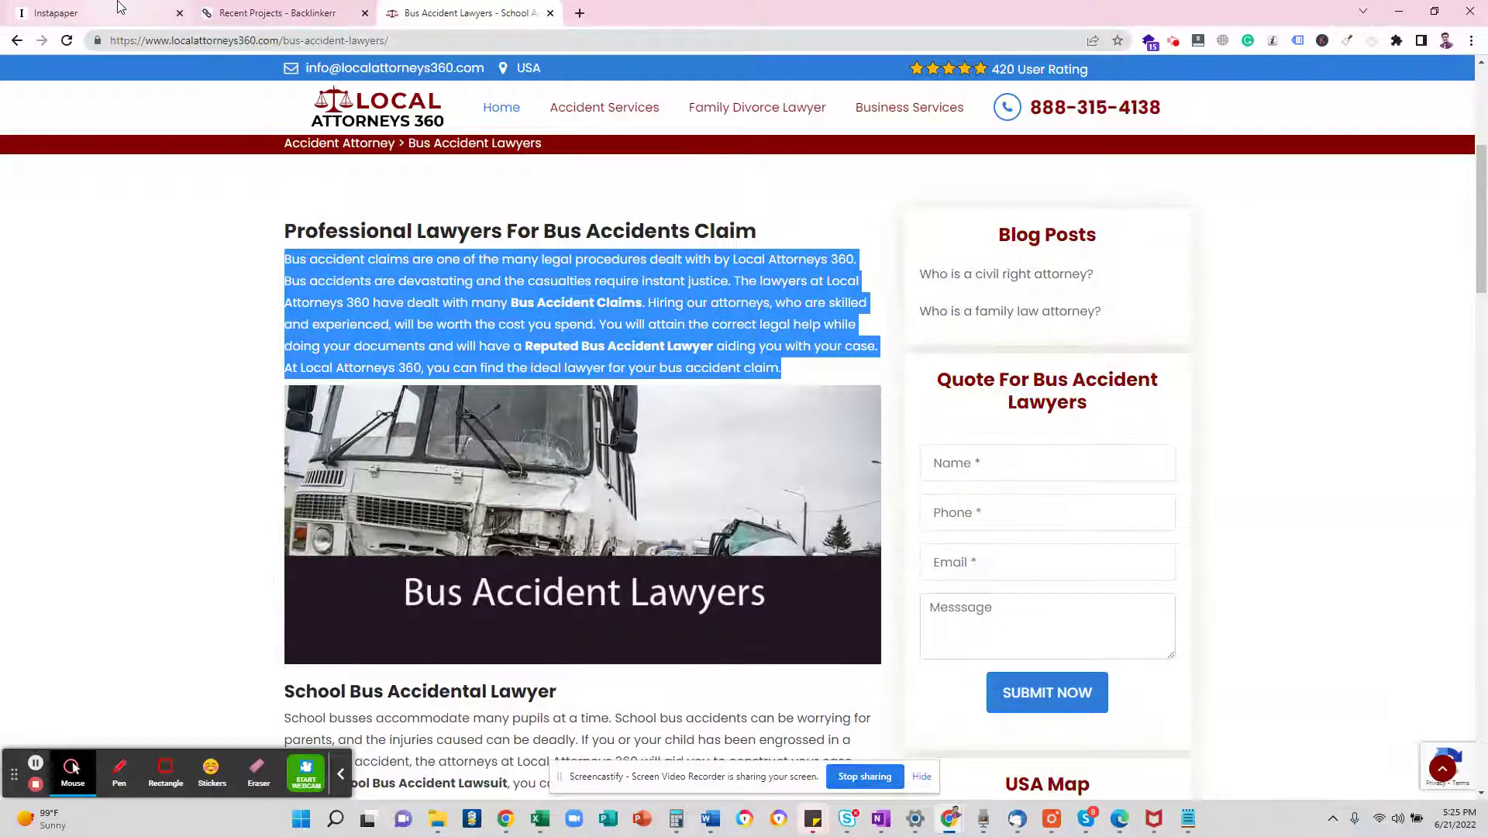
- Paste the paragraph as the Bus Accident bookmark's summary and save it
{"action": "left_click", "coordinate": [93, 13]}
{"action": "left_click", "coordinate": [754, 465]}
{"action": "key", "text": "ctrl+v"}
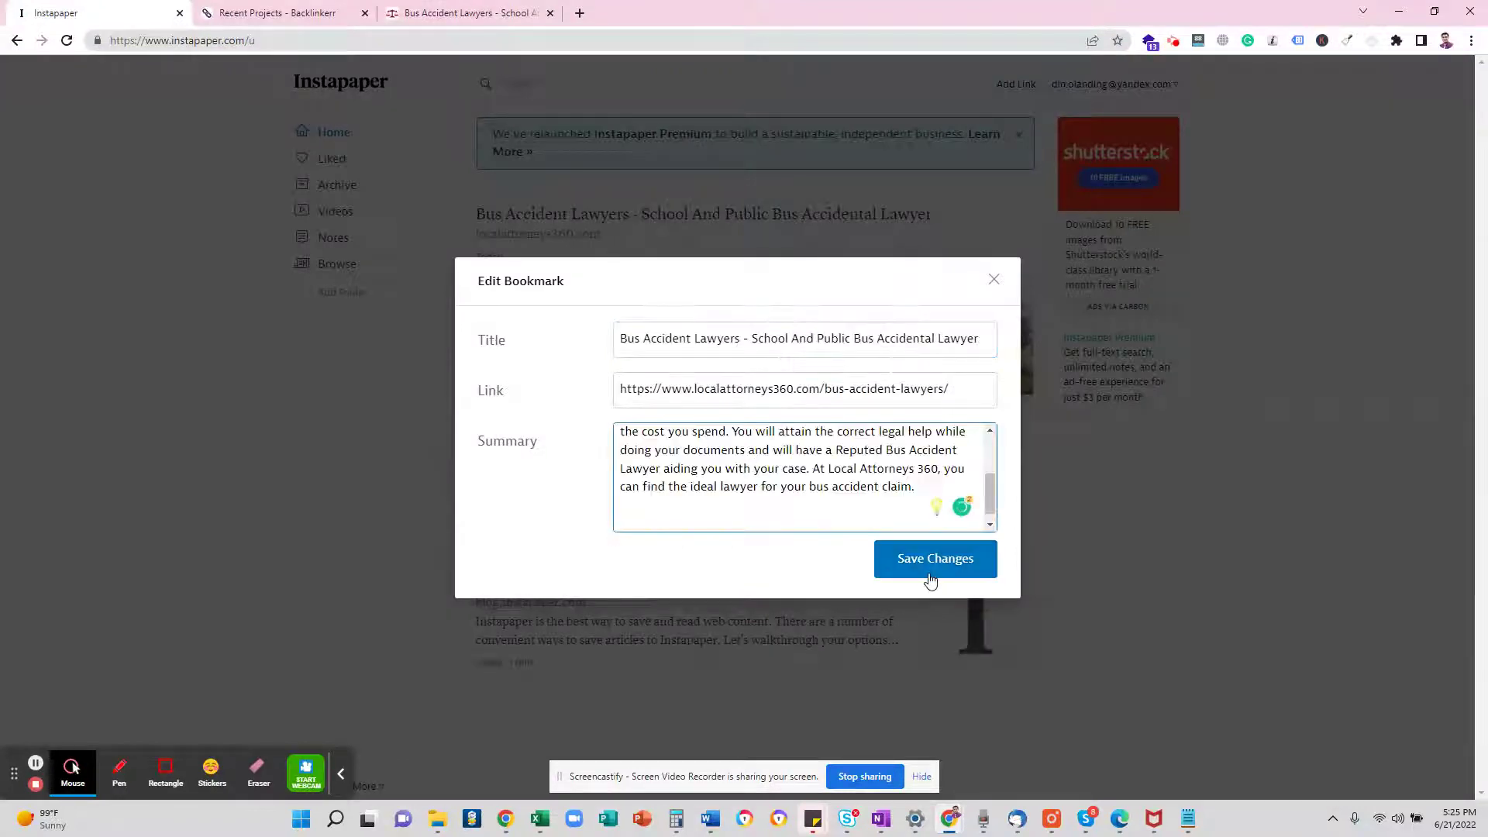
{"action": "left_click", "coordinate": [930, 579]}
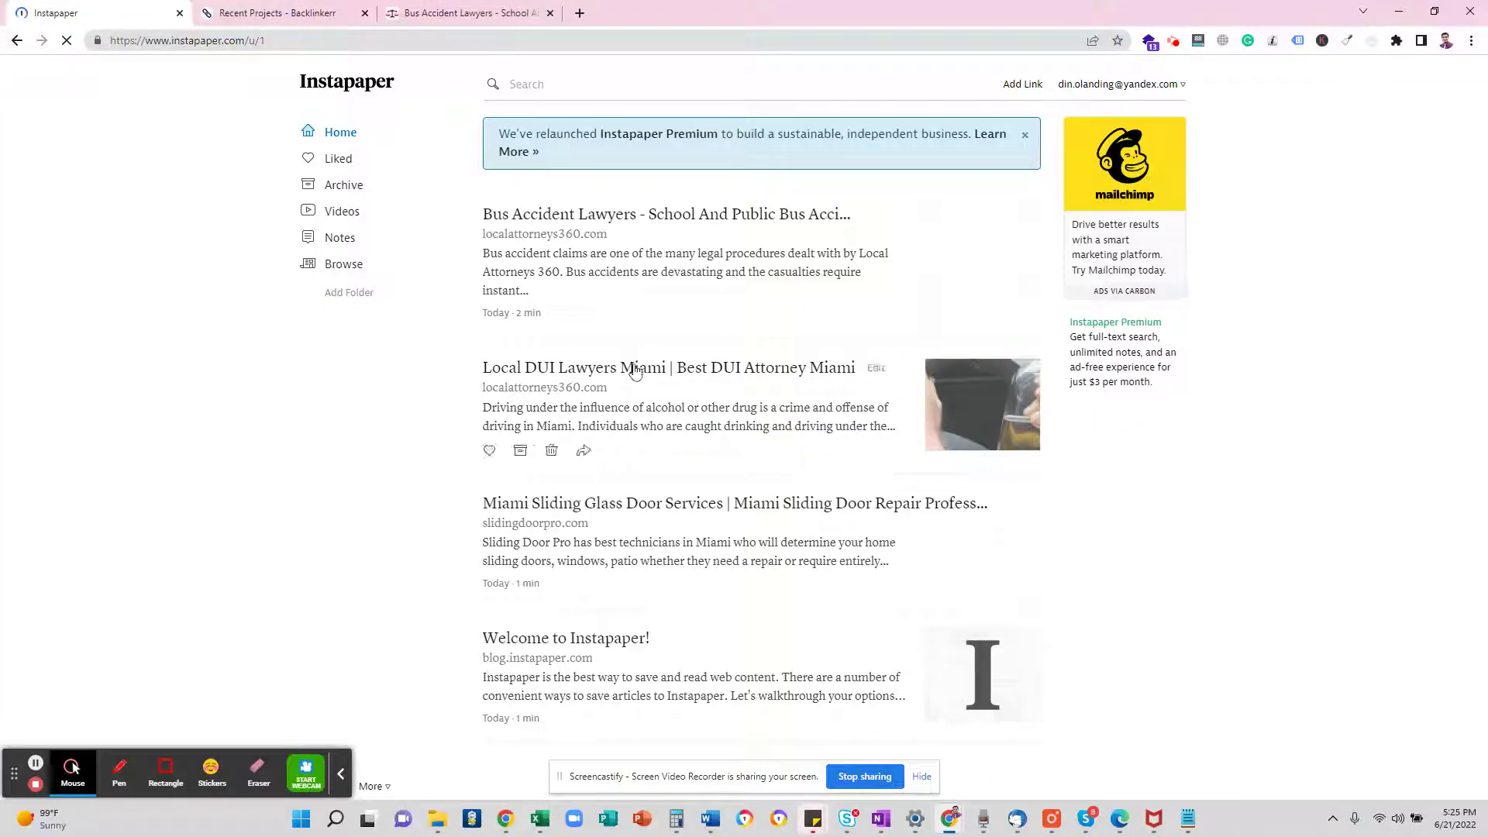
{"action": "left_click", "coordinate": [584, 219]}
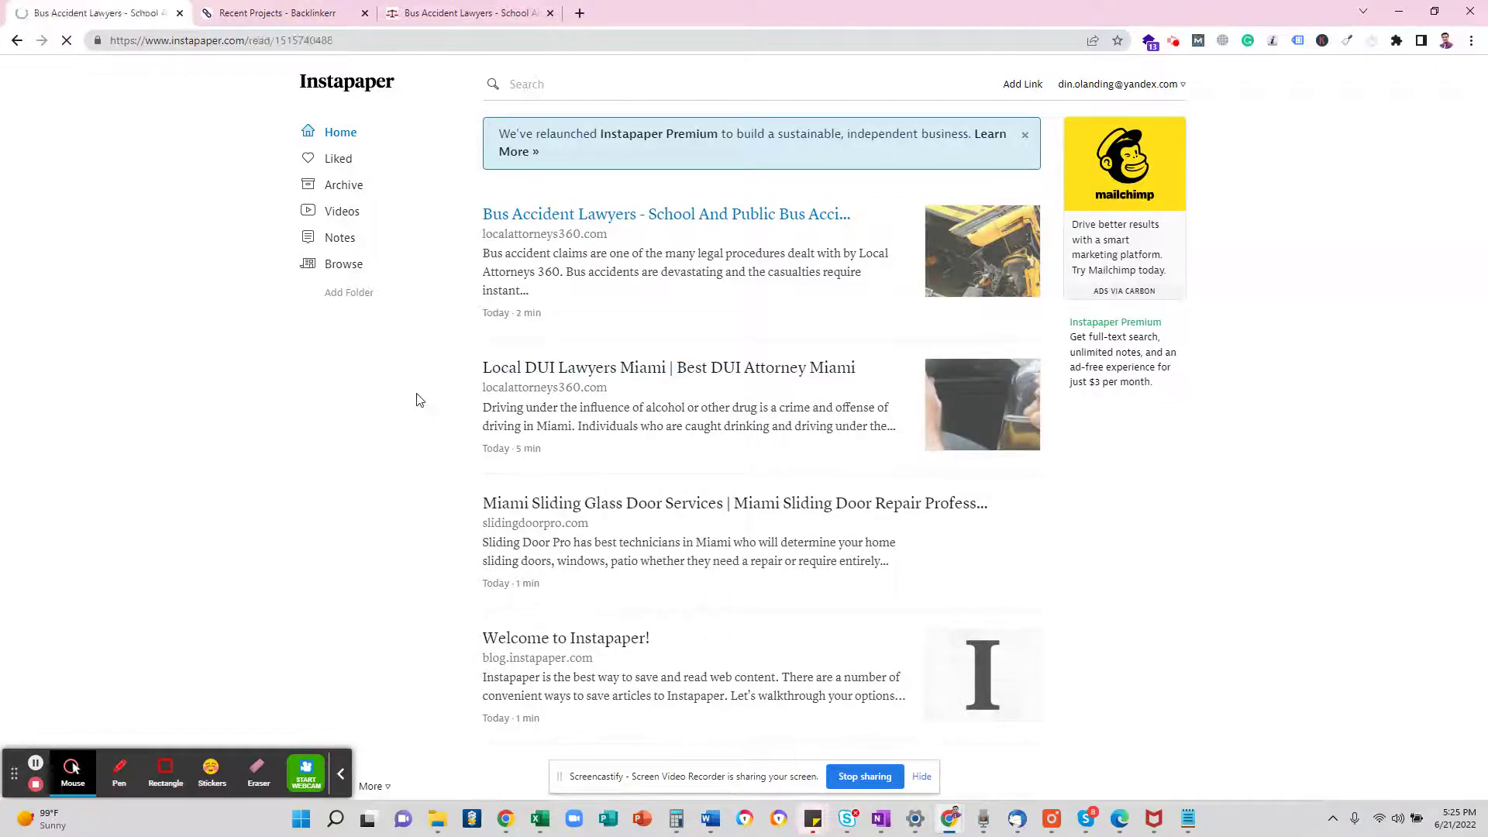
- Copy the Bus Accident article's Instapaper address and go back to Backlinkerr
{"action": "left_click", "coordinate": [368, 42]}
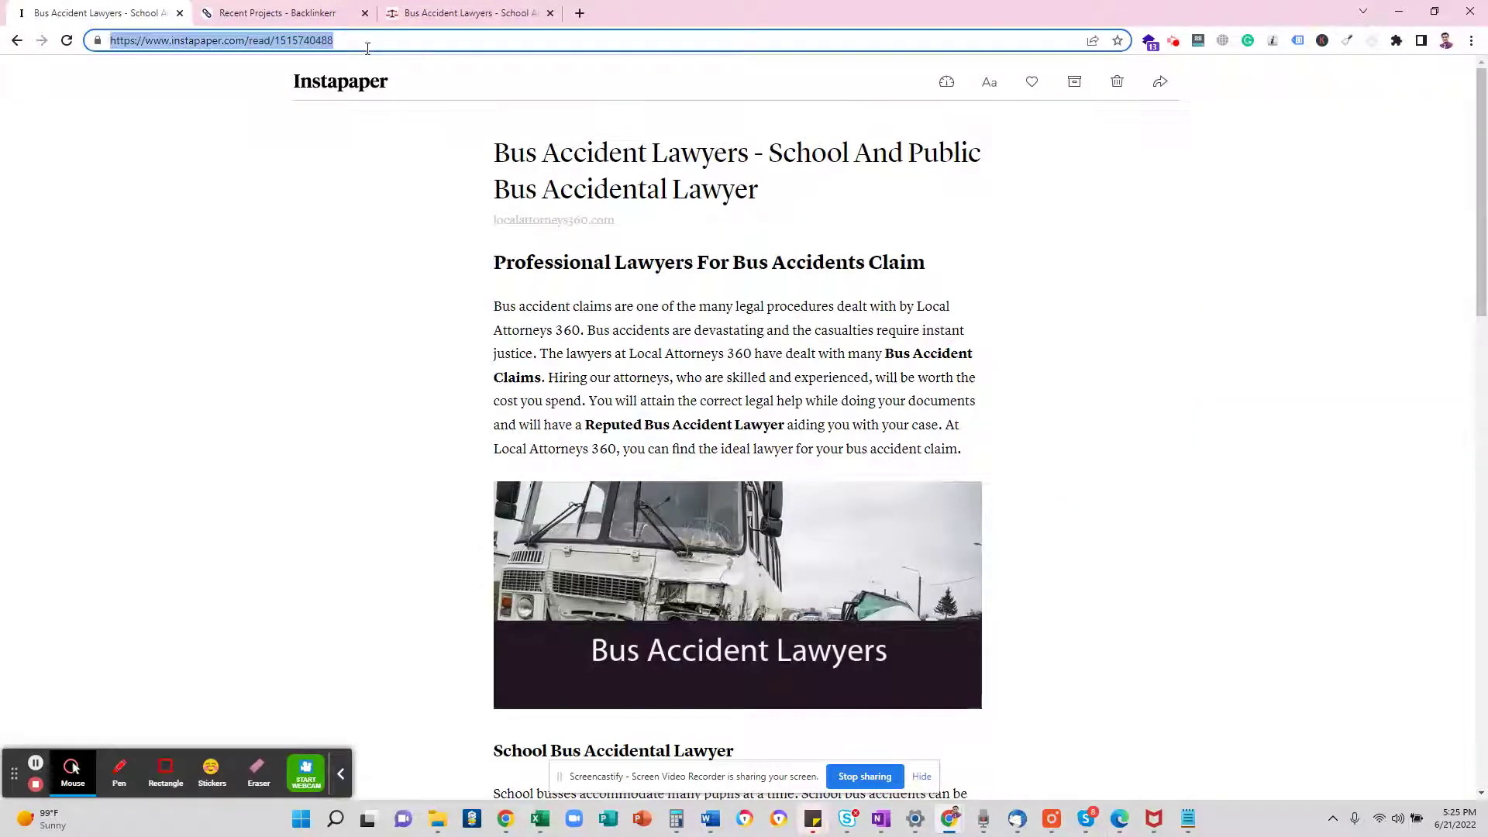
{"action": "right_click", "coordinate": [279, 43]}
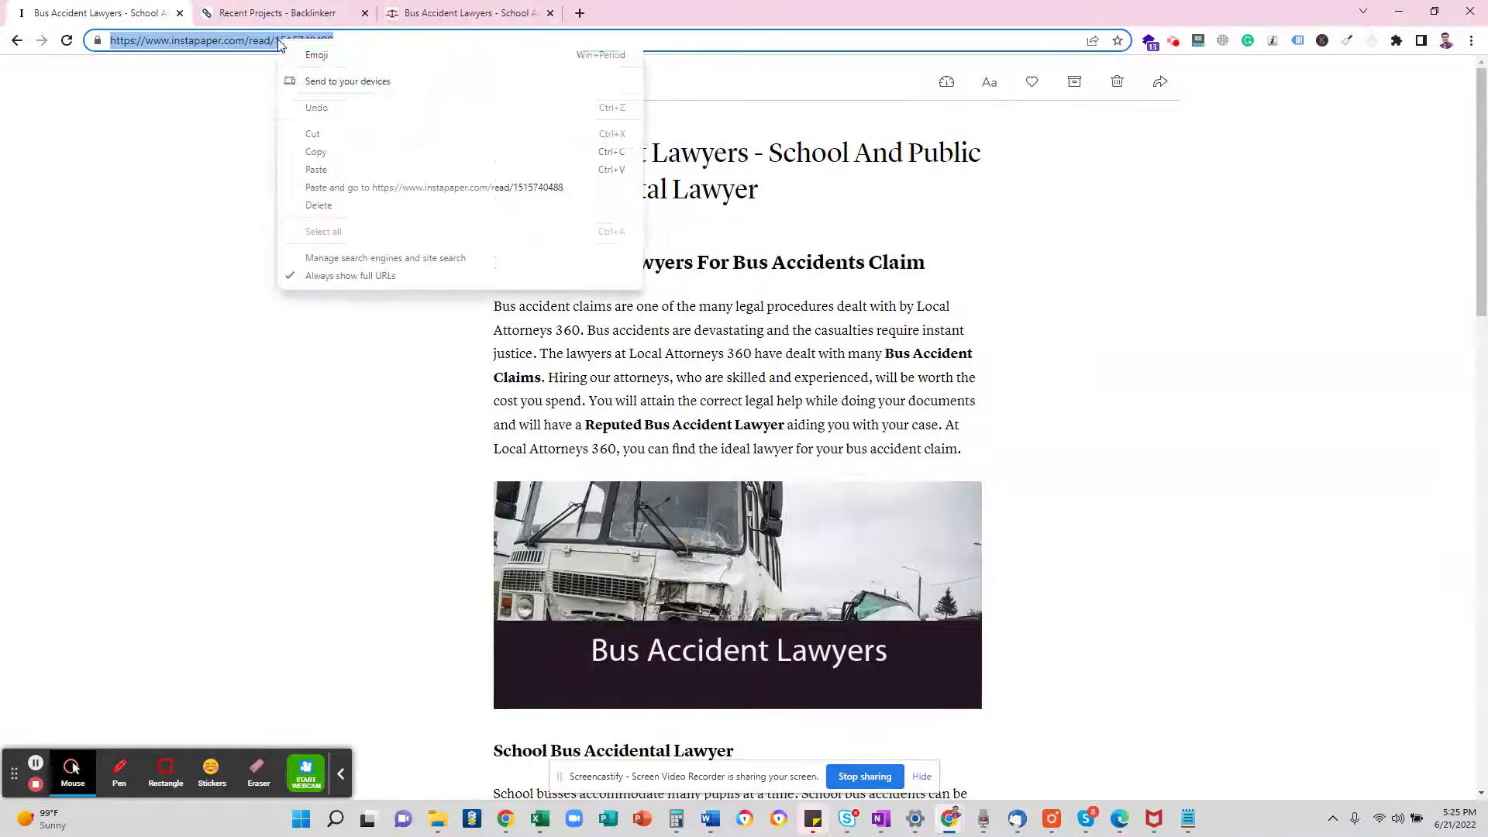
{"action": "left_click", "coordinate": [322, 152]}
{"action": "left_click", "coordinate": [434, 13]}
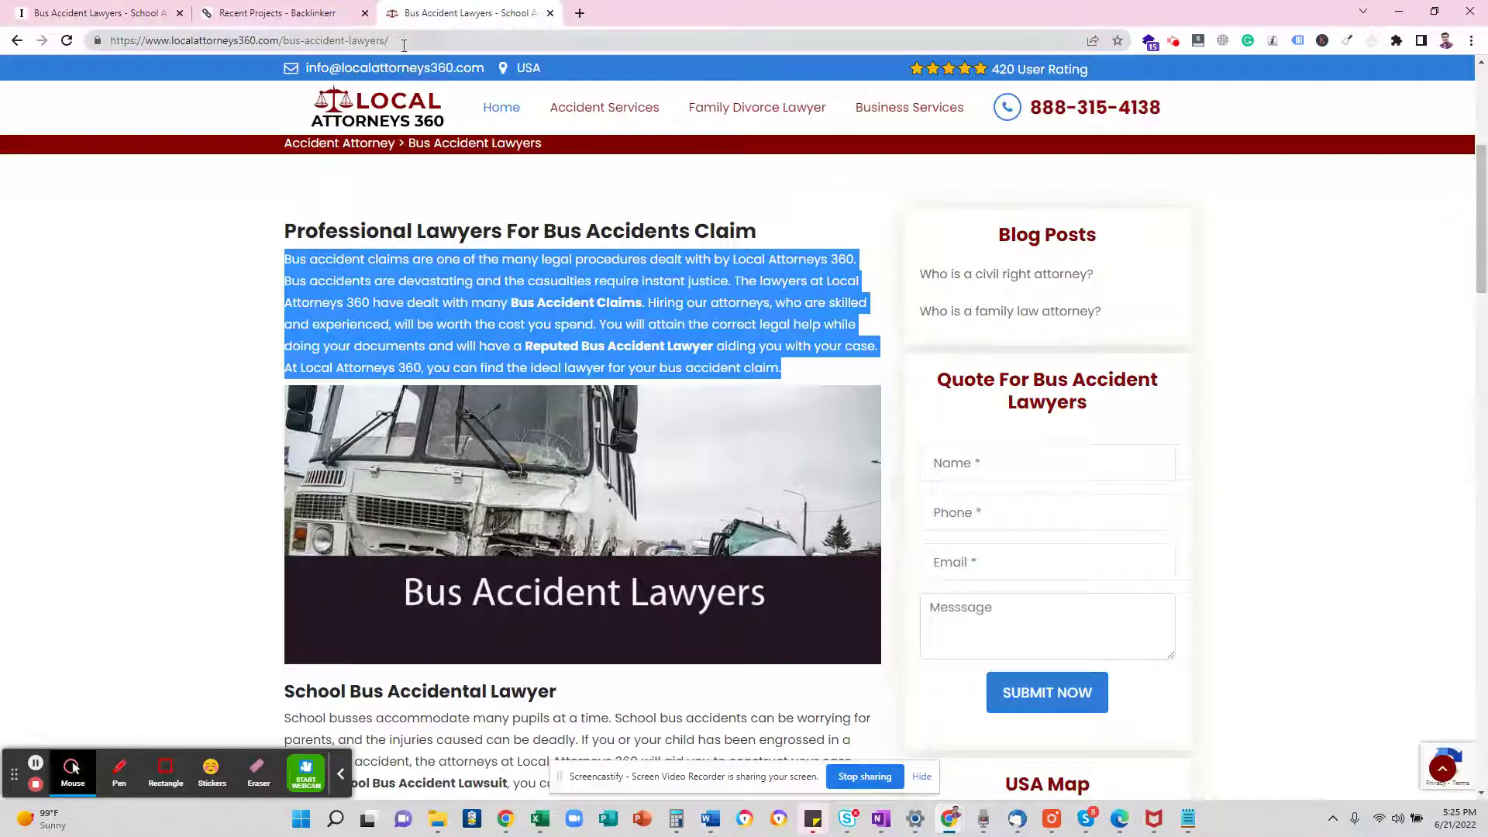
{"action": "left_click", "coordinate": [276, 13]}
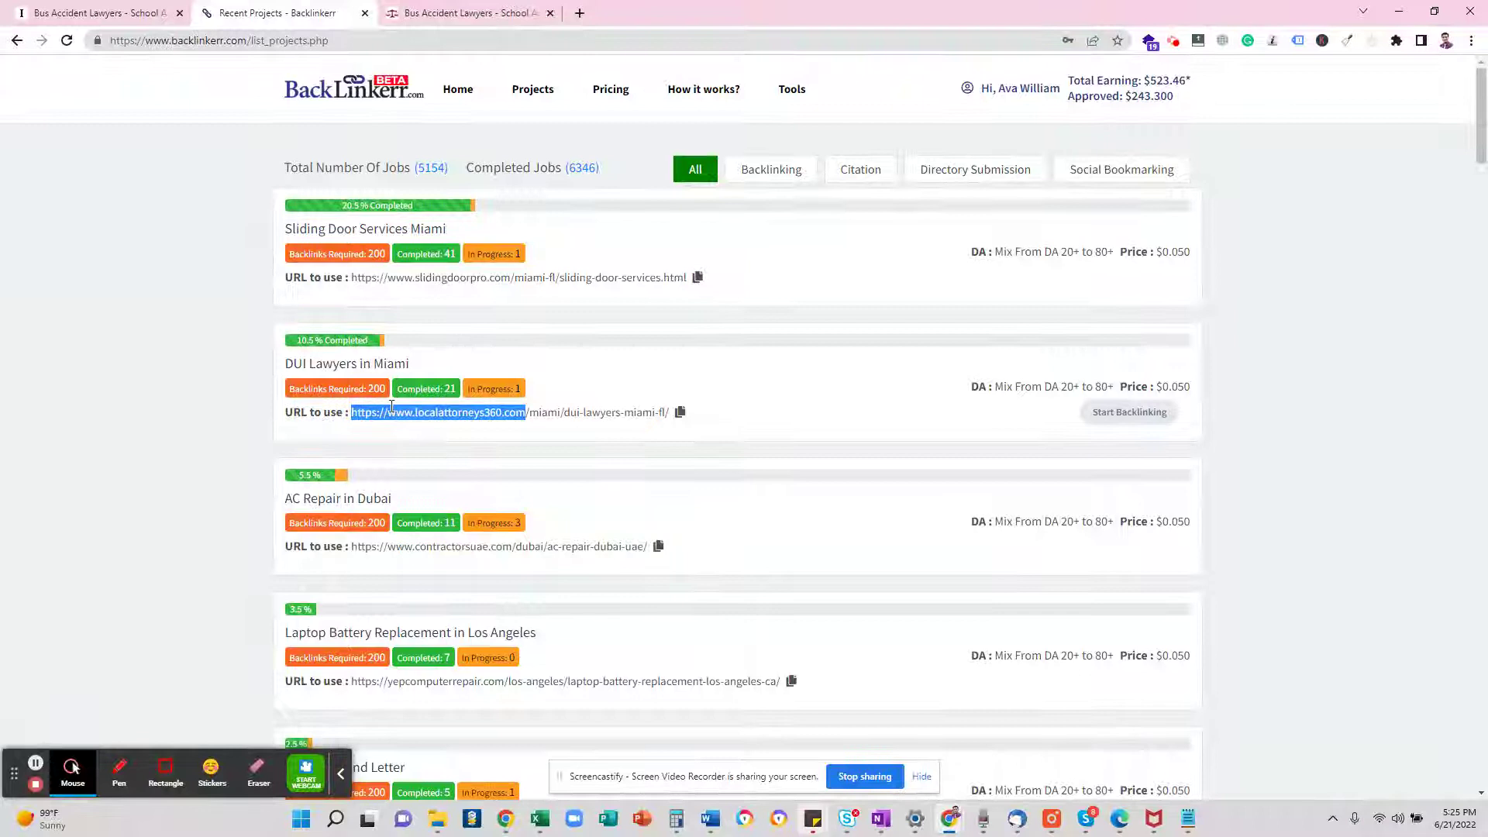
- Paste the Instapaper article URL as a DUI Lawyers in Miami backlink (Completed 22), then return to Instapaper
{"action": "scroll", "coordinate": [415, 369], "scroll_direction": "down", "scroll_amount": 2}
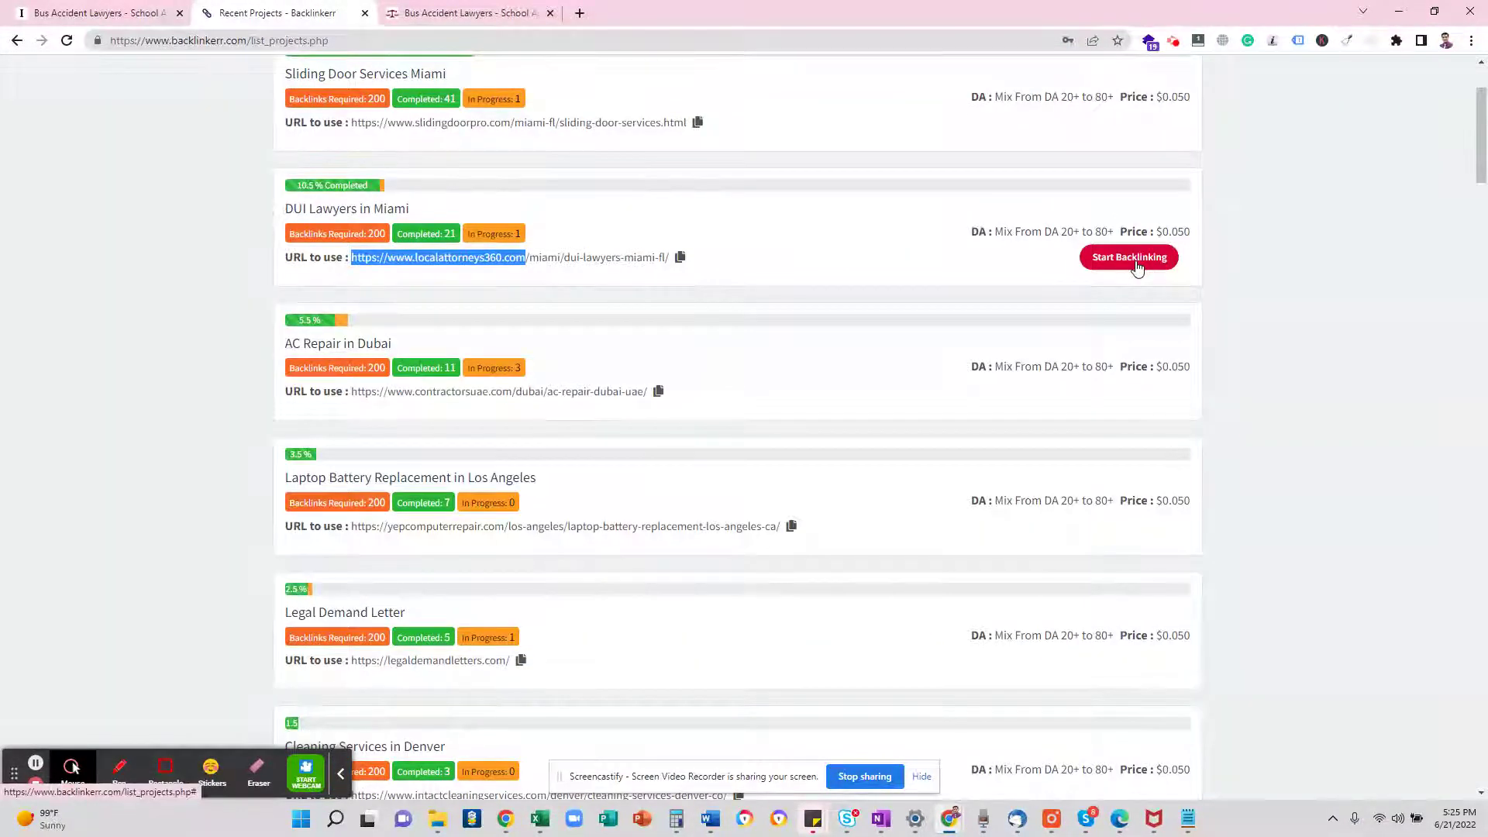
{"action": "left_click", "coordinate": [1129, 257]}
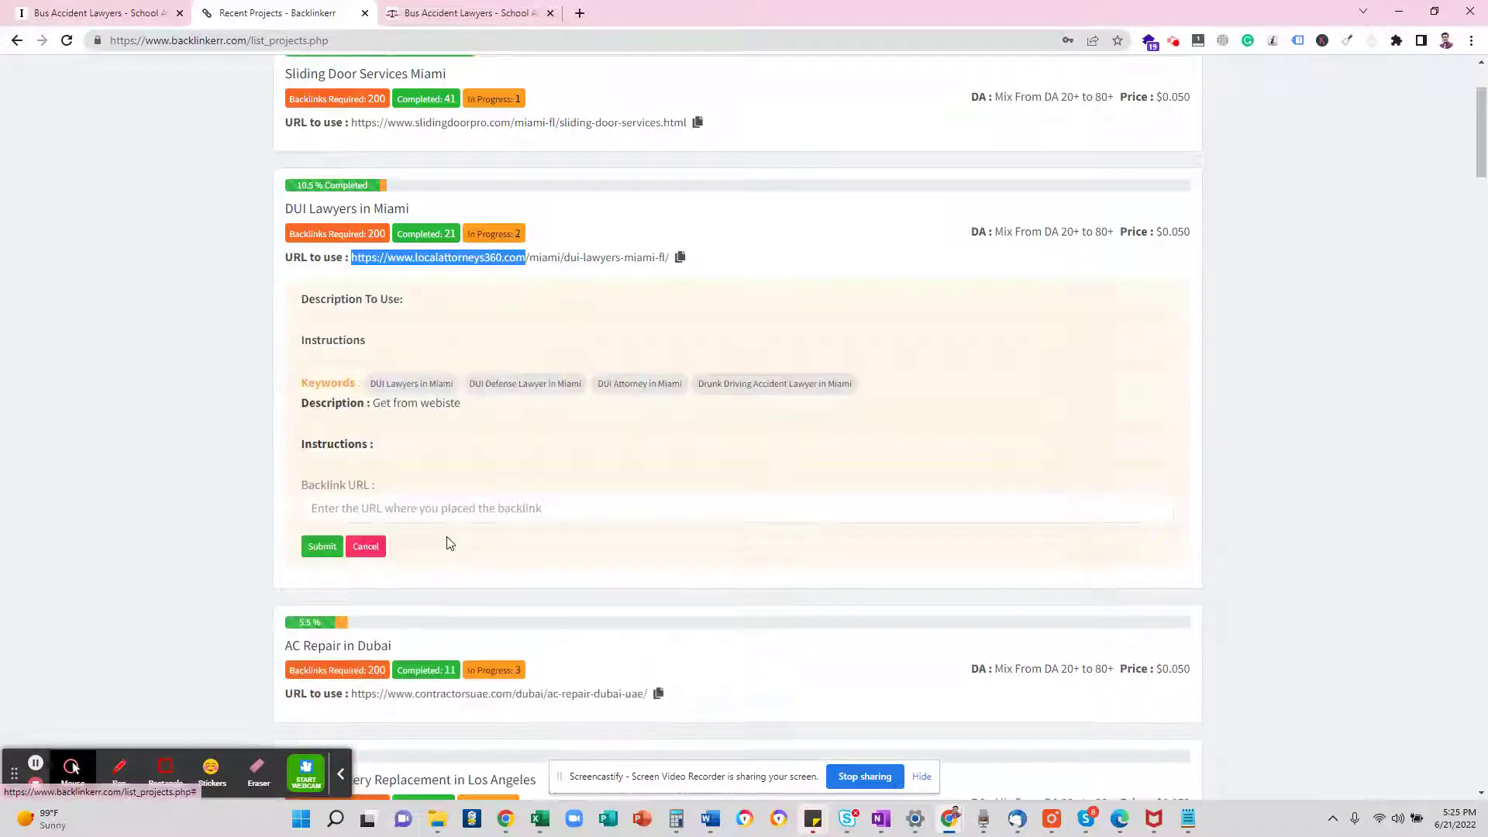
{"action": "left_click", "coordinate": [389, 509]}
{"action": "key", "text": "ctrl+v"}
{"action": "left_click", "coordinate": [310, 547]}
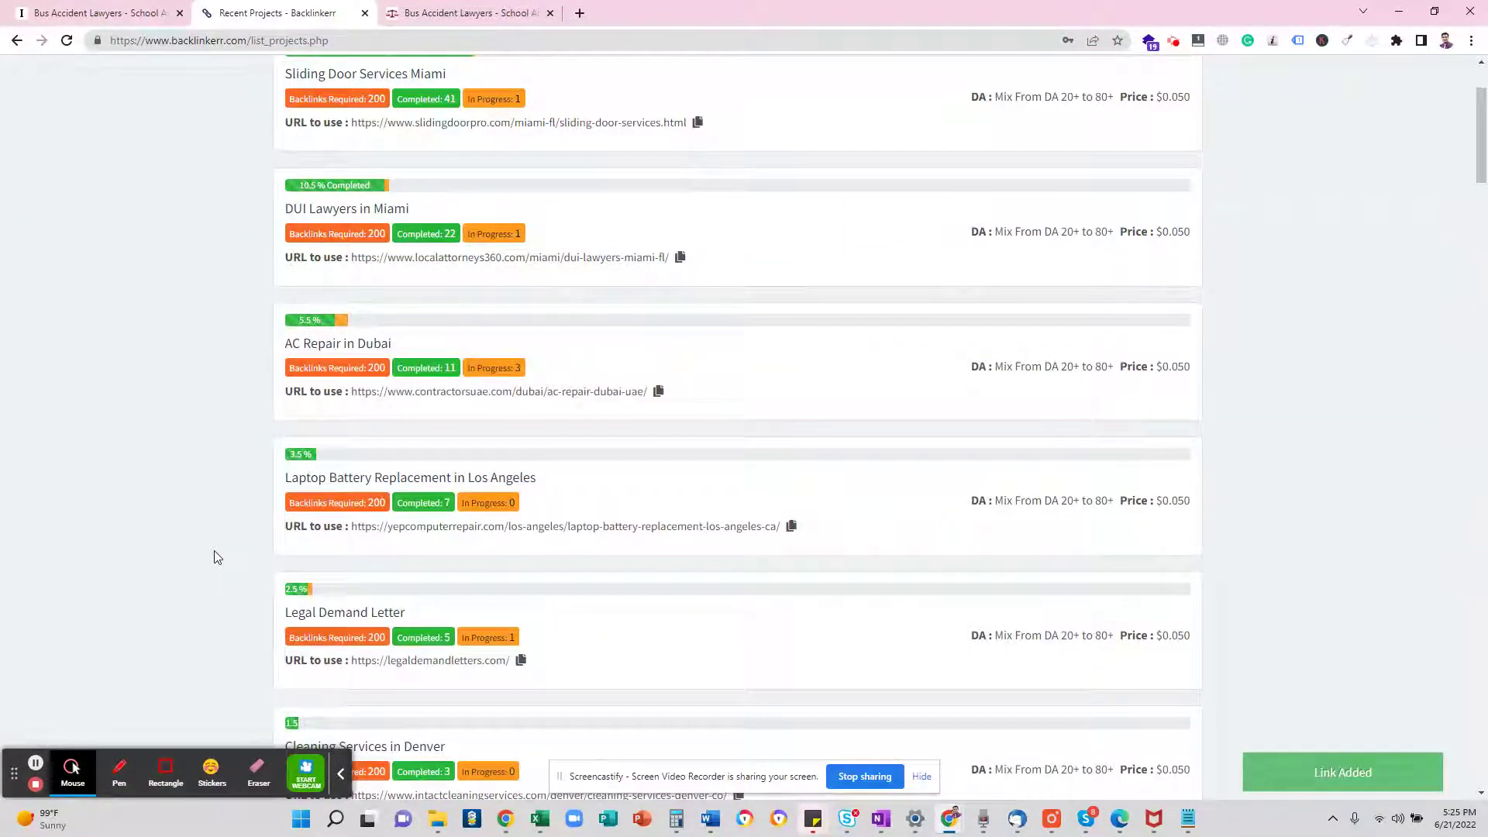
{"action": "scroll", "coordinate": [218, 557], "scroll_direction": "up", "scroll_amount": 2}
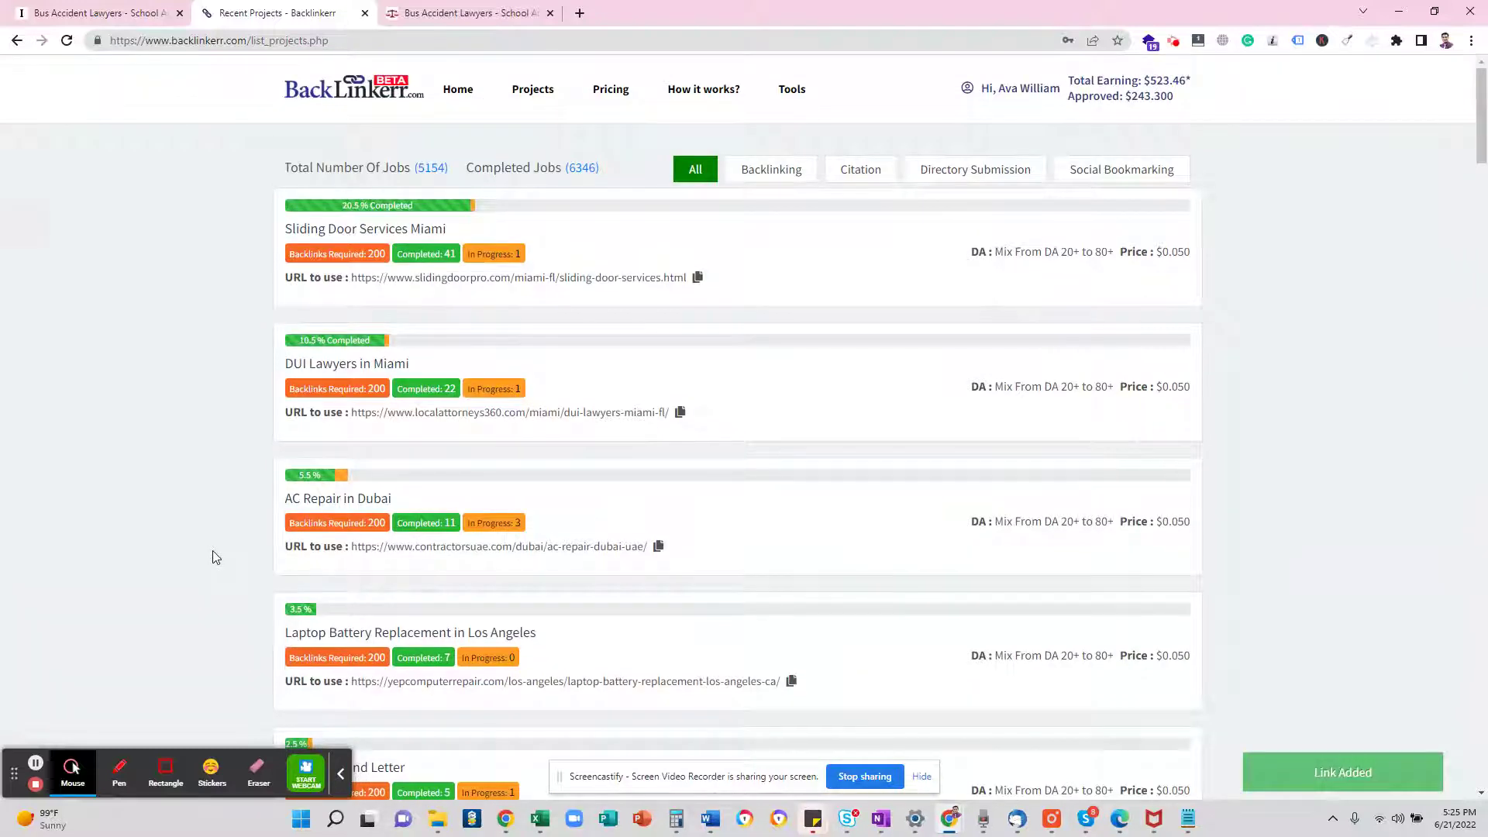
{"action": "left_click", "coordinate": [93, 13]}
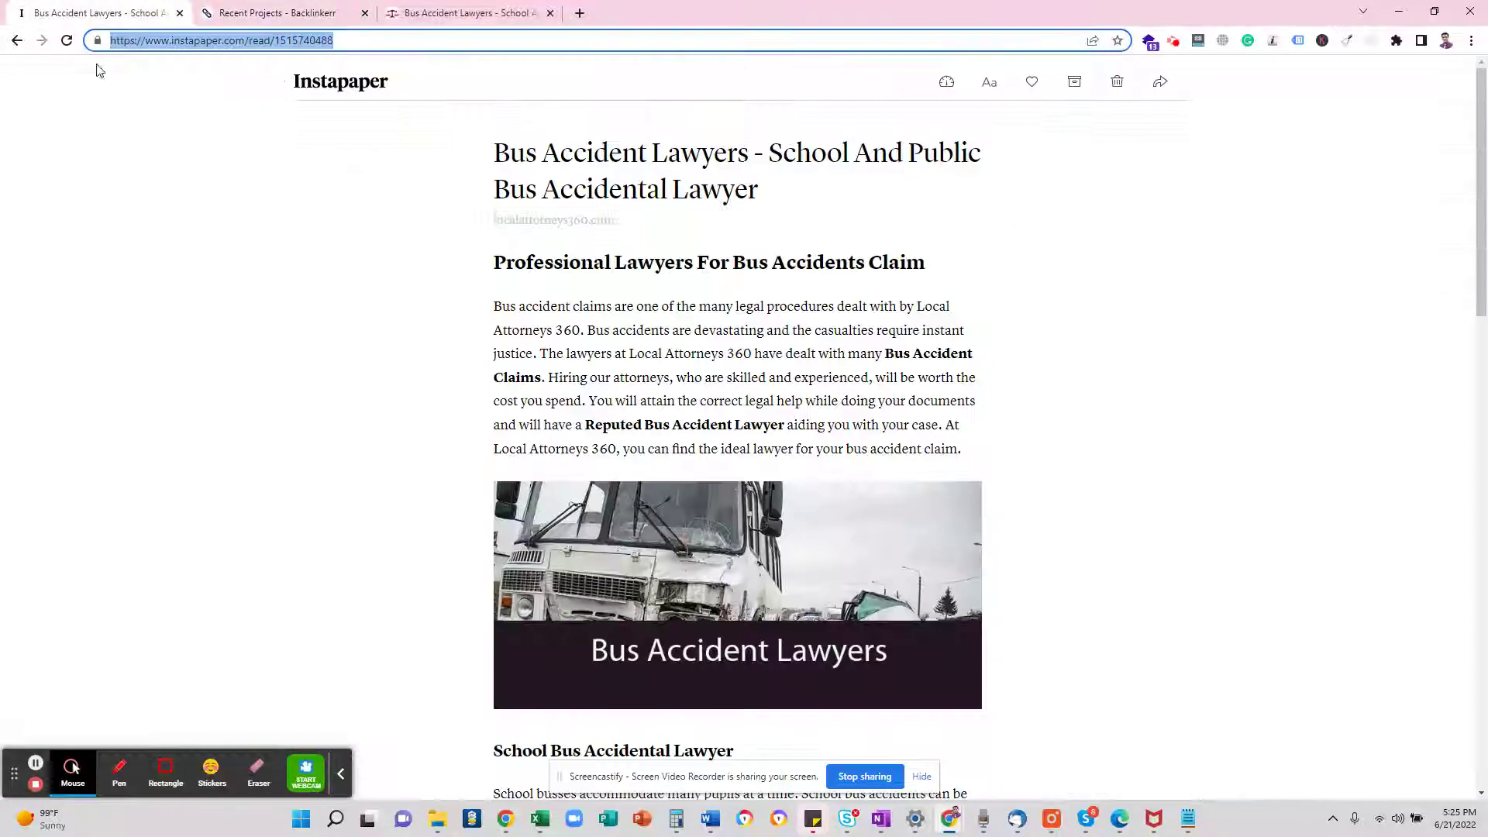